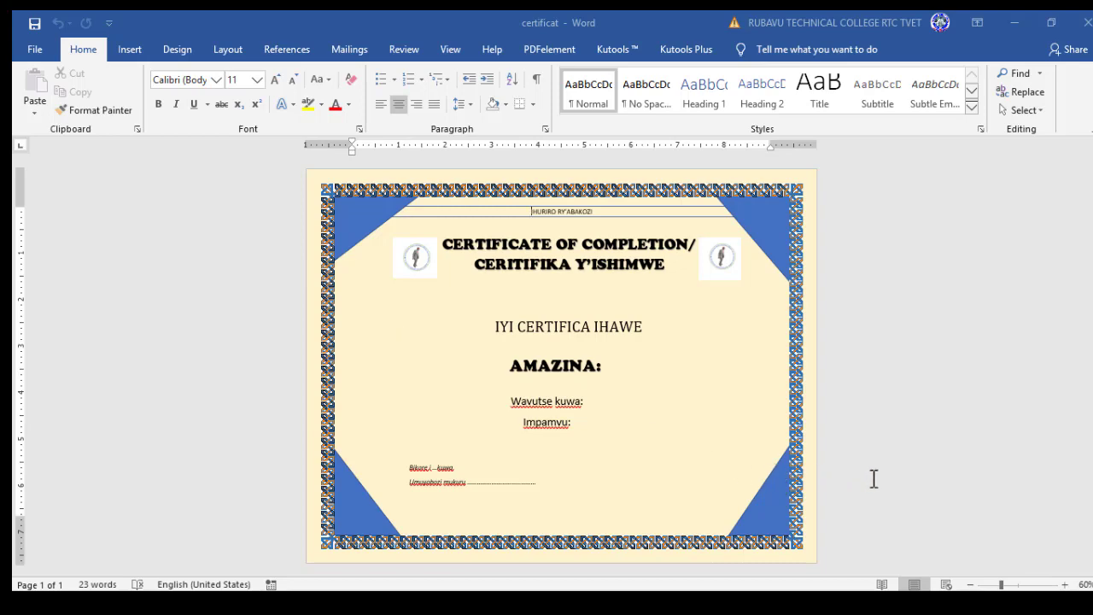
# Step: Zoom in and type dotted blanks after AMAZINA:, Wavutse kuwa: and Impamvu:
pyautogui.click(1063, 585)
pyautogui.click(1064, 585)
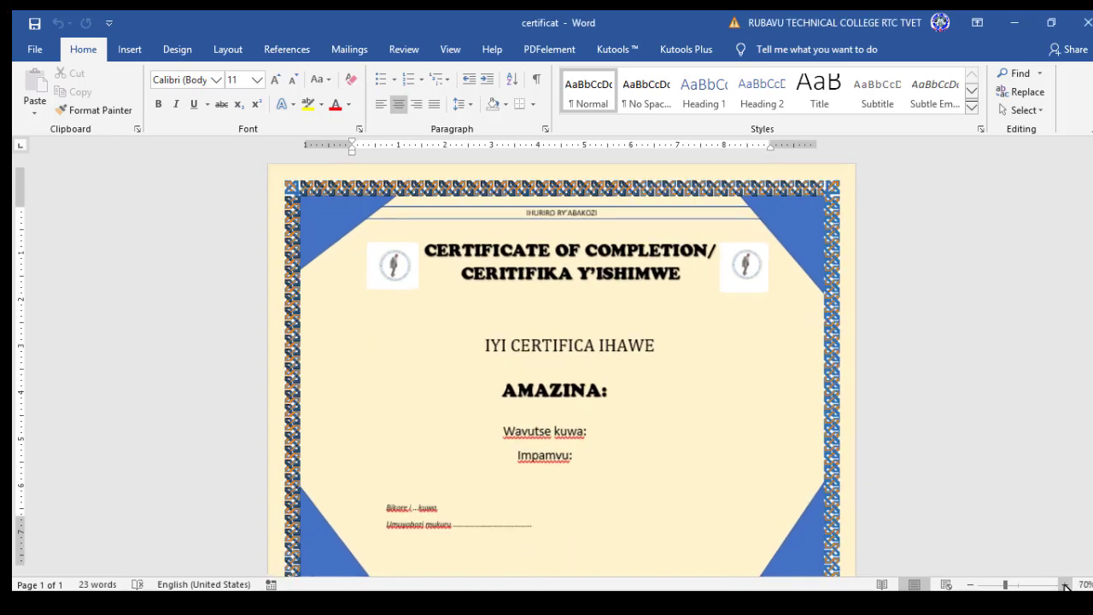
pyautogui.click(1064, 585)
pyautogui.click(1064, 585)
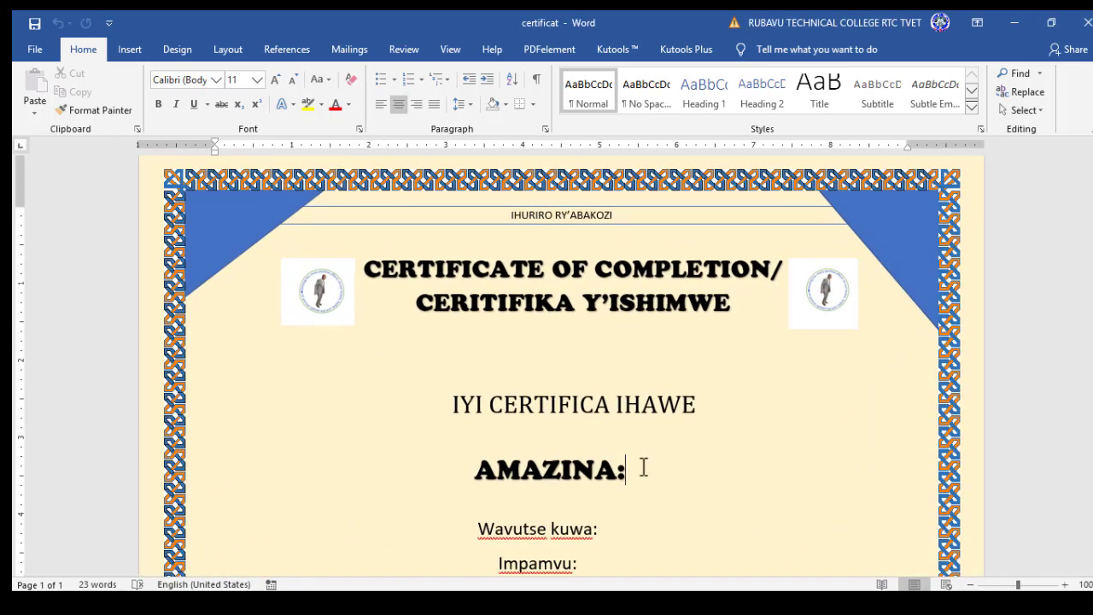
pyautogui.click(644, 467)
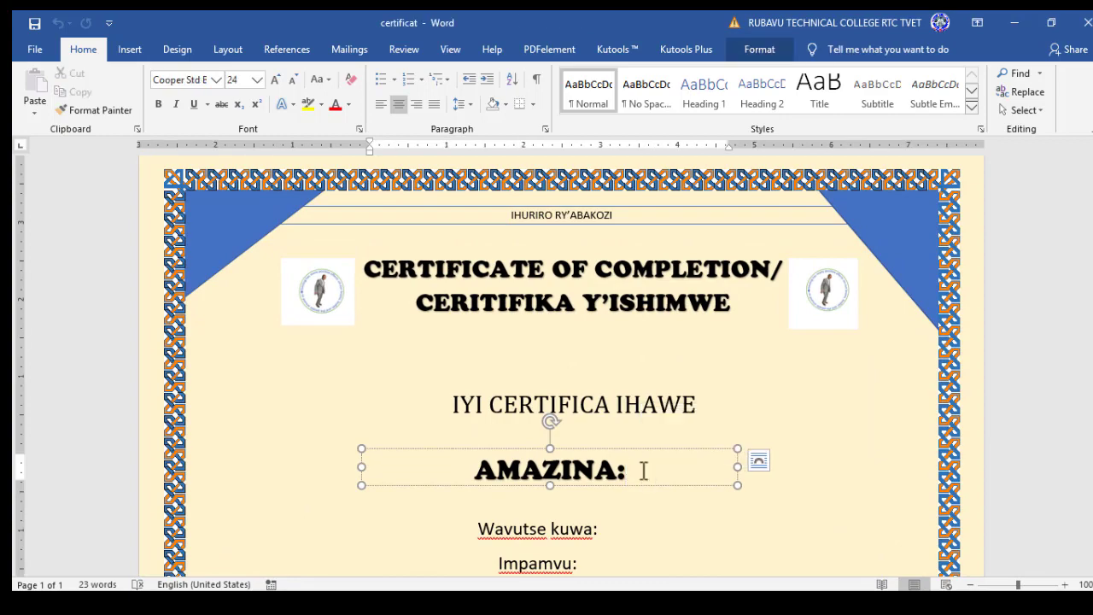
pyautogui.write('....')
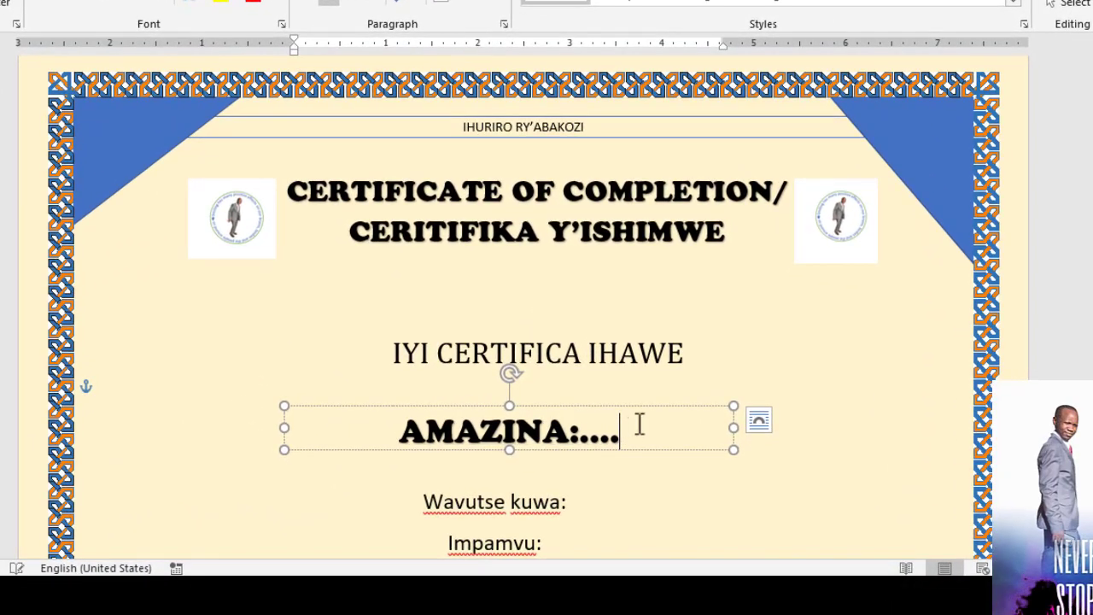
pyautogui.scroll(-3, 666, 376)
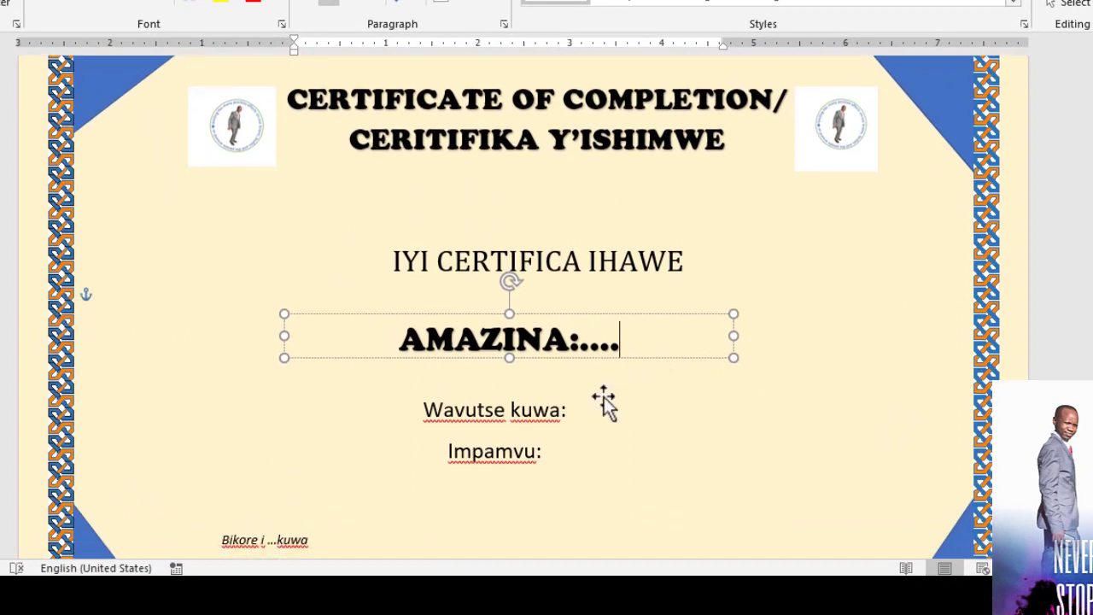
pyautogui.click(590, 417)
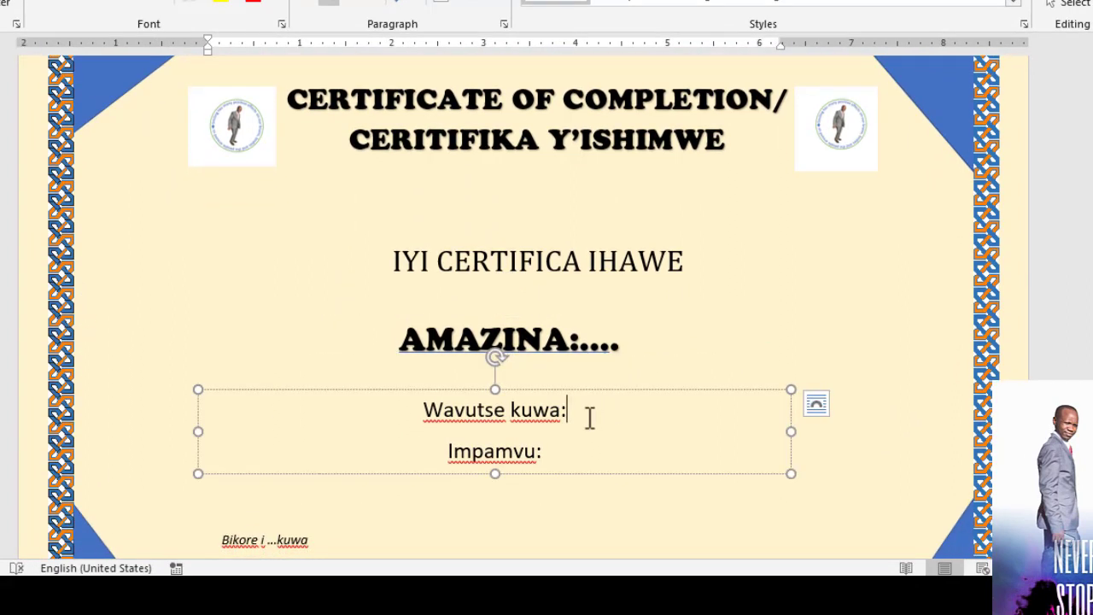
pyautogui.write('....')
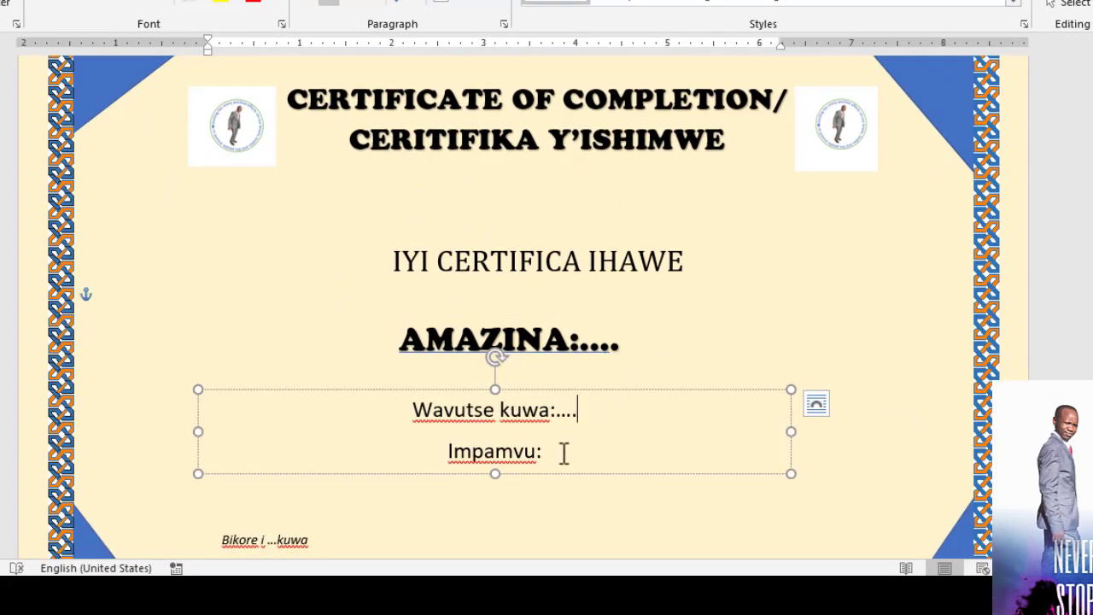
pyautogui.click(565, 452)
pyautogui.write('....')
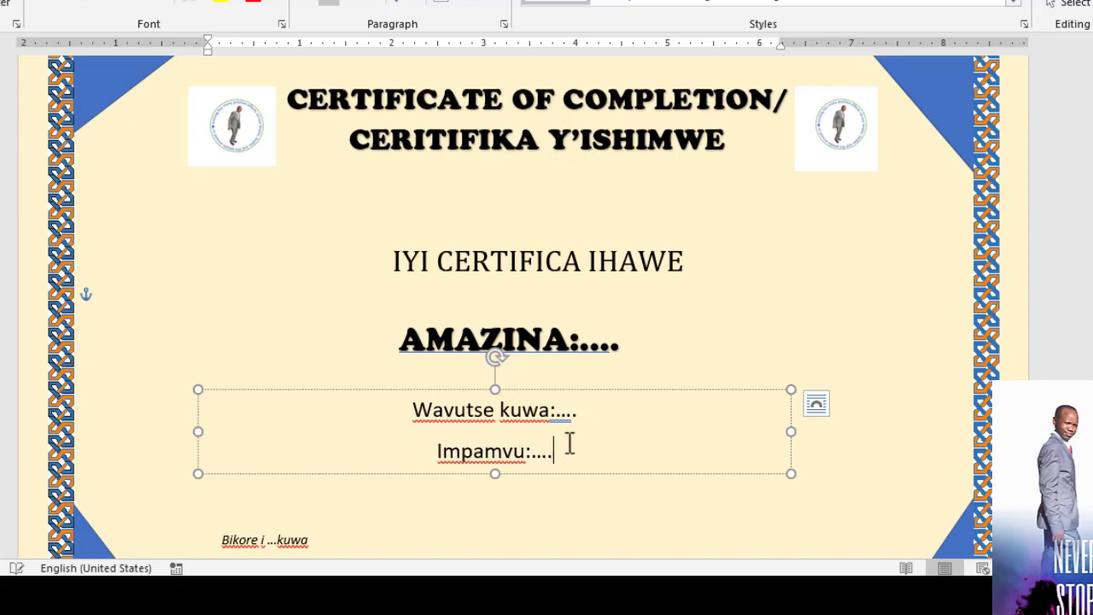
# Step: Lengthen the dots before kuwa in the Bikore i …kuwa line
pyautogui.scroll(-4, 569, 444)
pyautogui.scroll(-1, 513, 384)
pyautogui.click(333, 355)
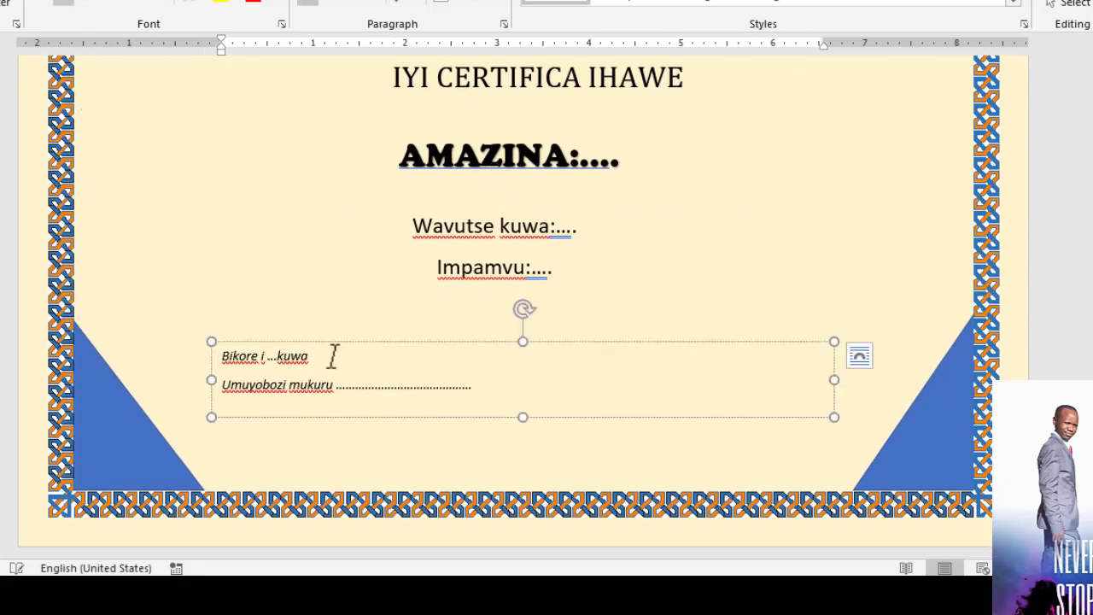
pyautogui.write('...')
pyautogui.click(268, 356)
pyautogui.write('......')
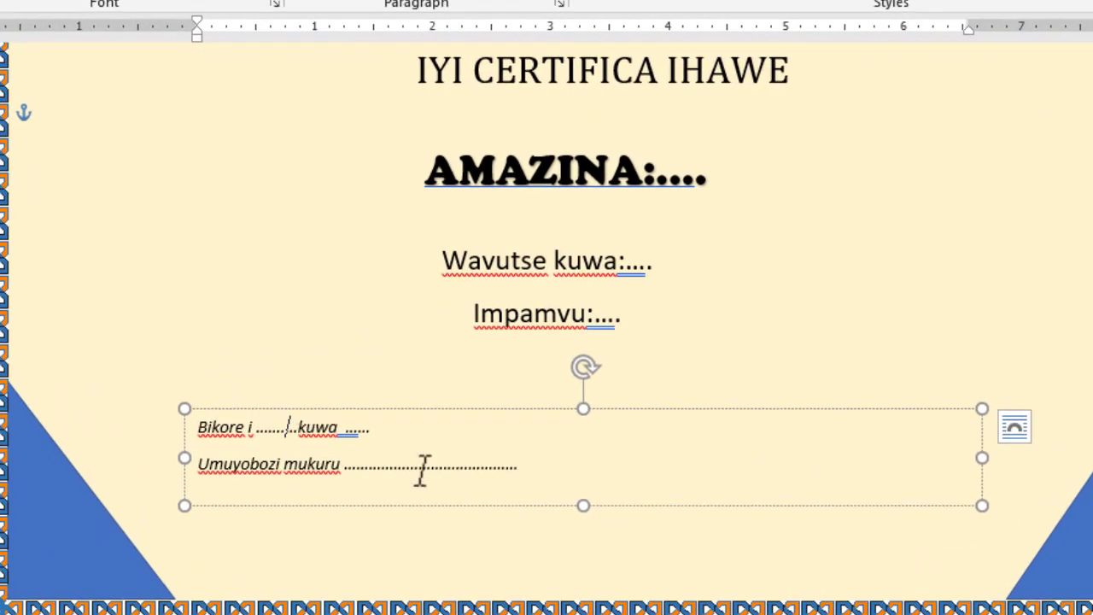
# Step: Check the Umuyobozi mukuru dotted line and scroll over the certificate to review it
pyautogui.click(420, 465)
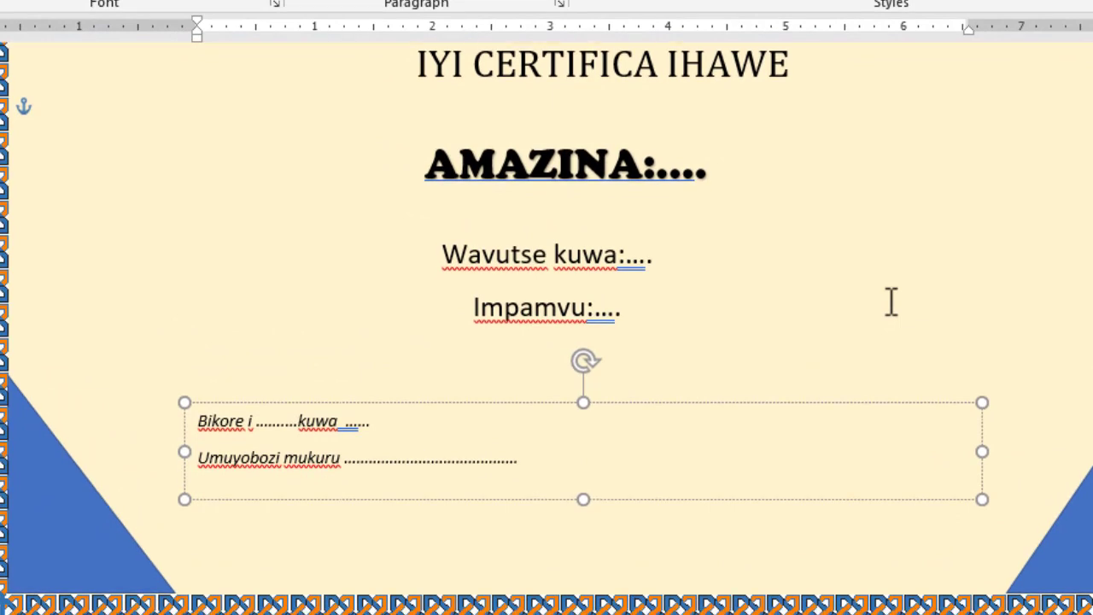
pyautogui.scroll(3, 888, 301)
pyautogui.scroll(3, 888, 301)
pyautogui.scroll(2, 888, 301)
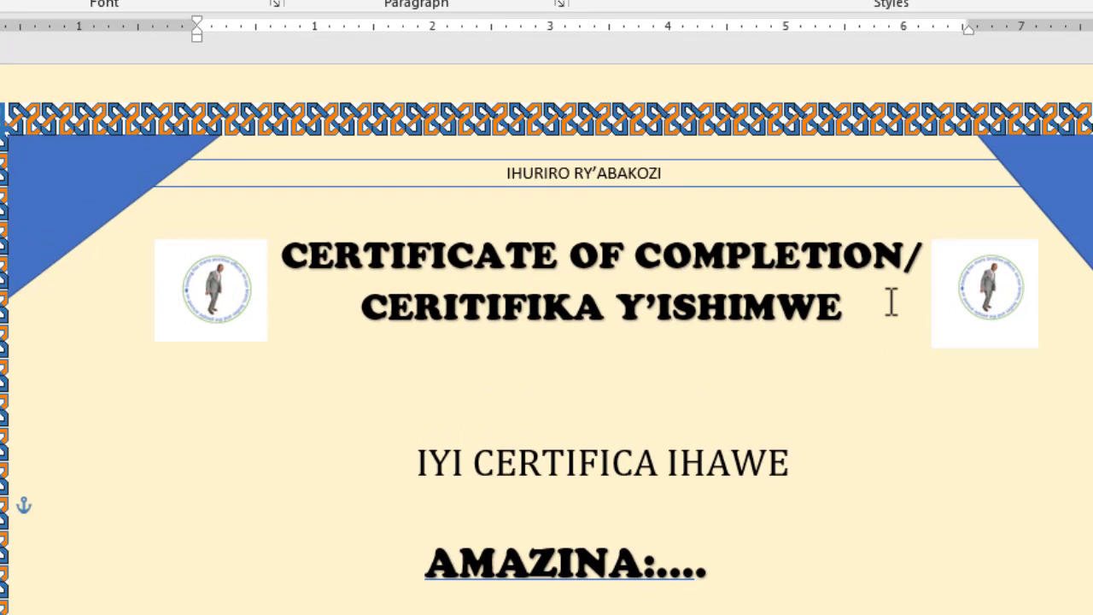
pyautogui.scroll(-5, 891, 301)
pyautogui.scroll(-2, 890, 301)
pyautogui.scroll(-2, 890, 301)
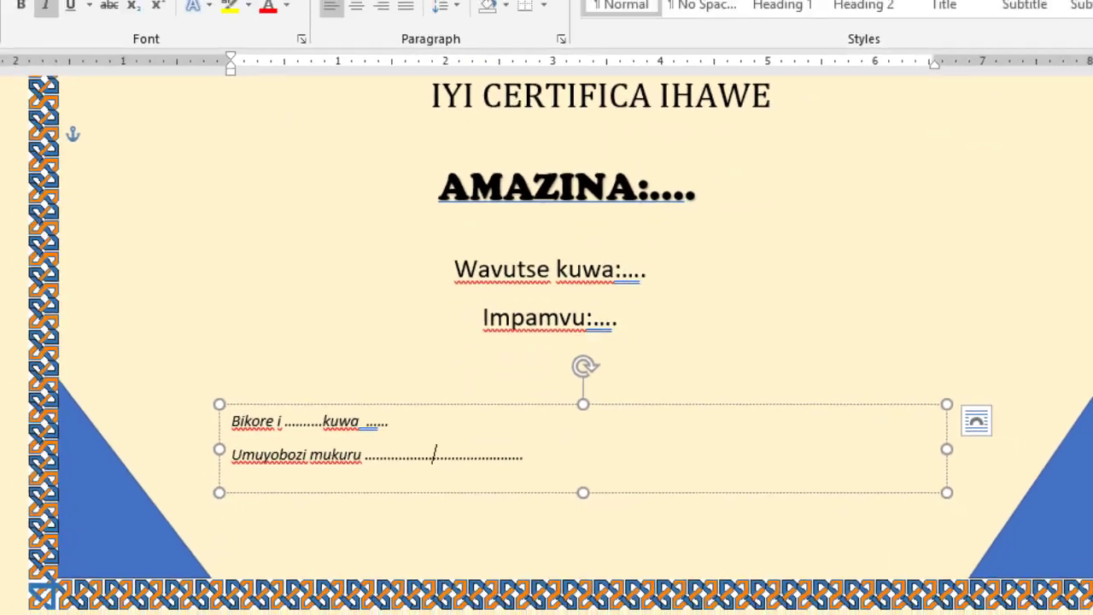
pyautogui.scroll(5, 161, 385)
# Step: Review the AMAZINA, ITALIKI YAMAVUKO, AKARERE and IMPAMVU columns and the list's last row
pyautogui.scroll(2, 162, 385)
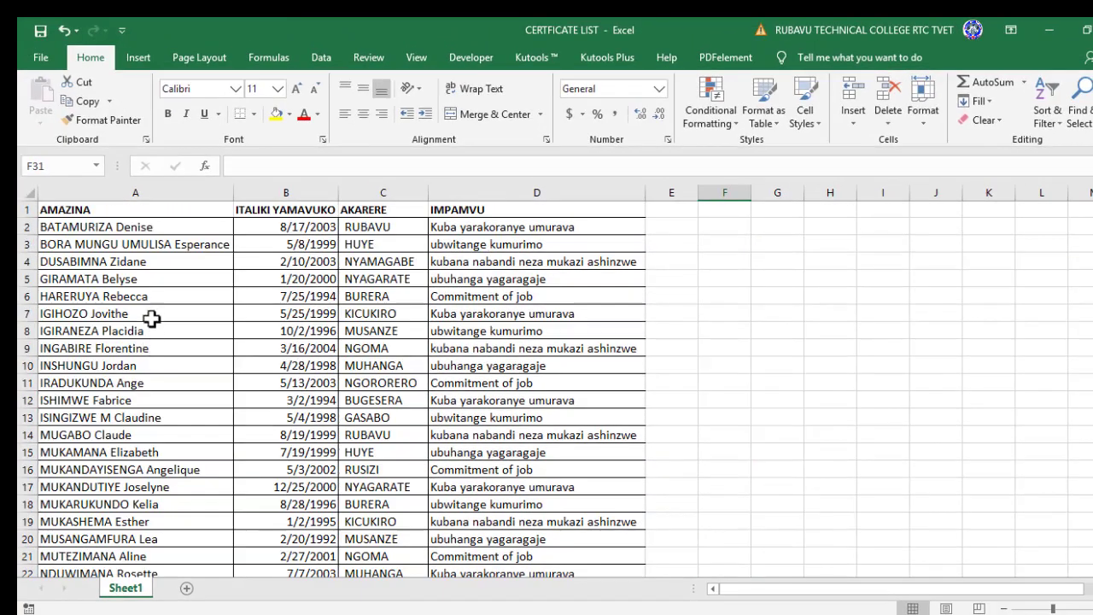
pyautogui.click(93, 211)
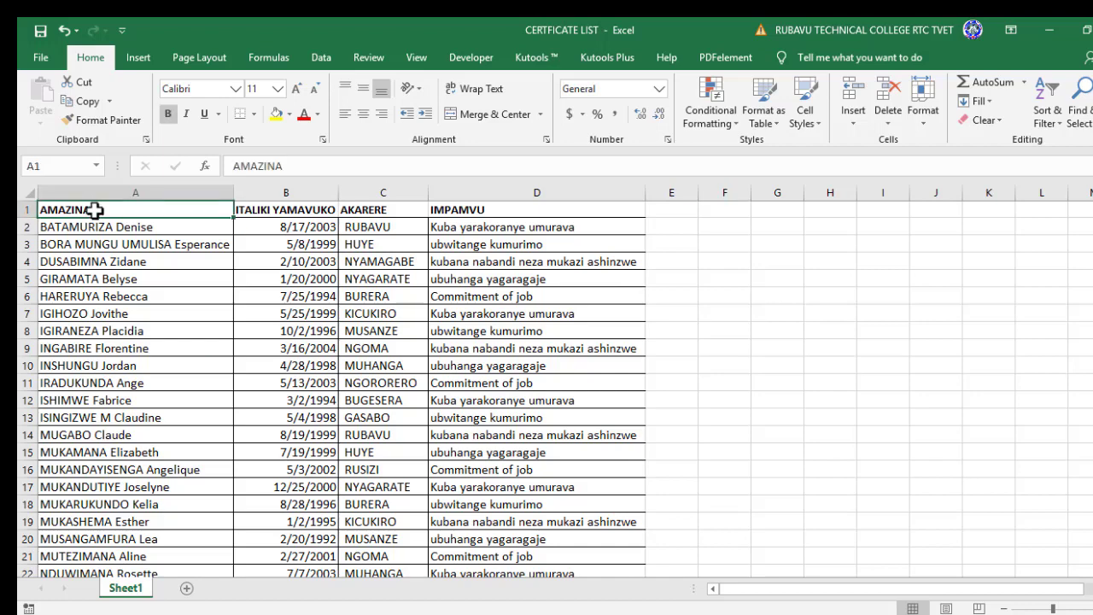
pyautogui.click(103, 225)
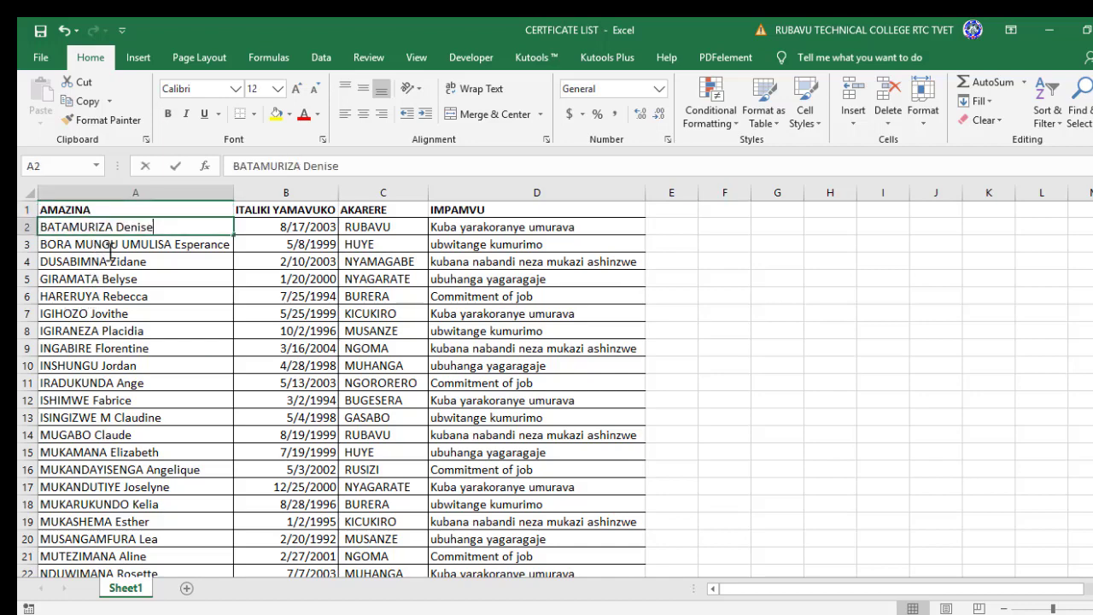
pyautogui.click(149, 280)
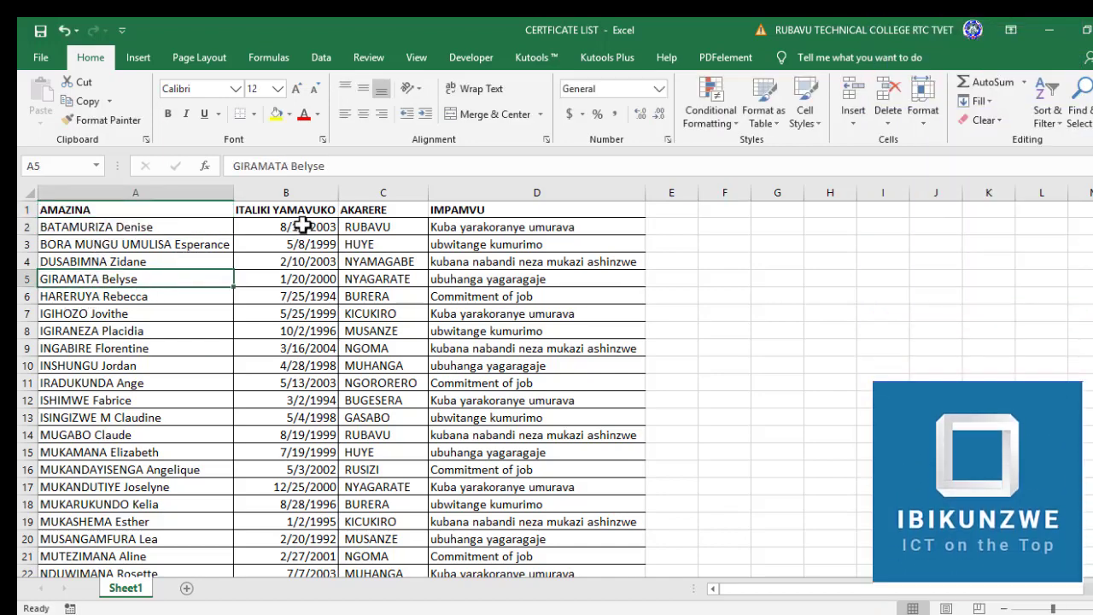
pyautogui.click(295, 210)
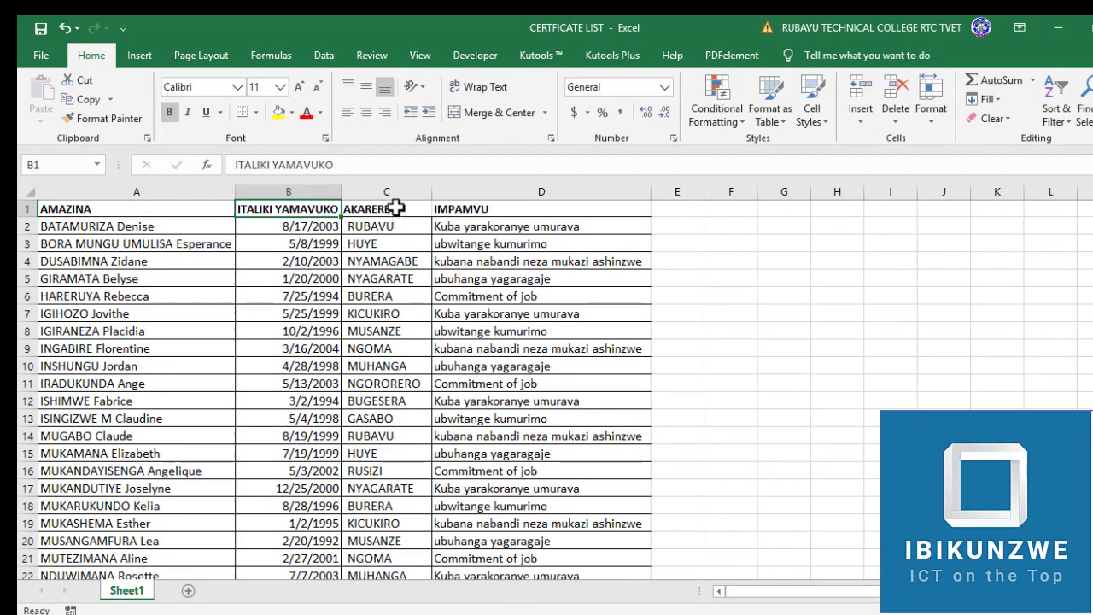
pyautogui.click(395, 208)
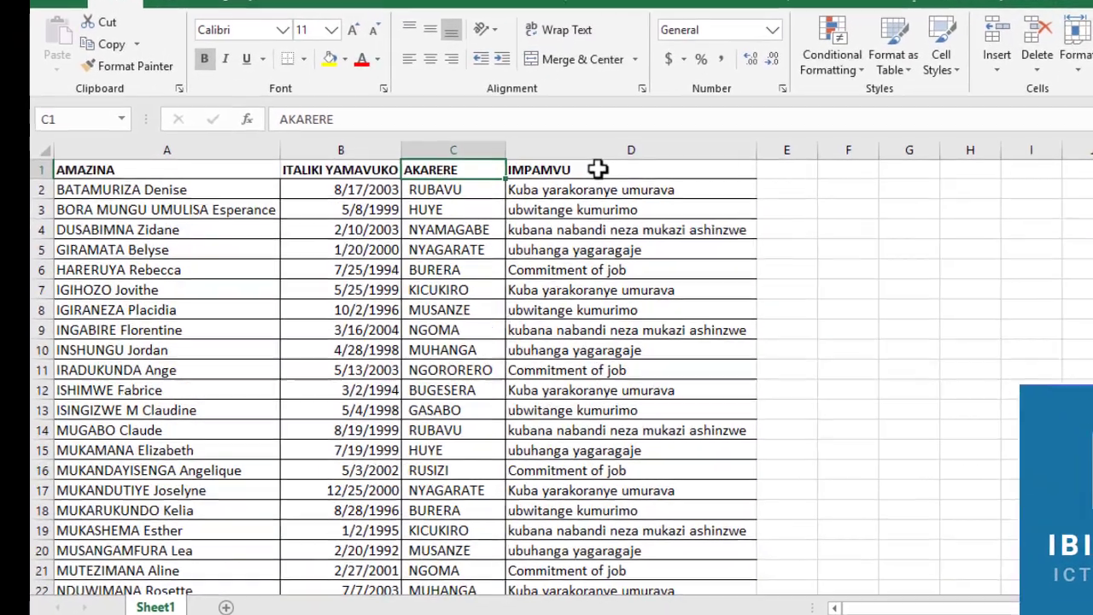
pyautogui.click(513, 207)
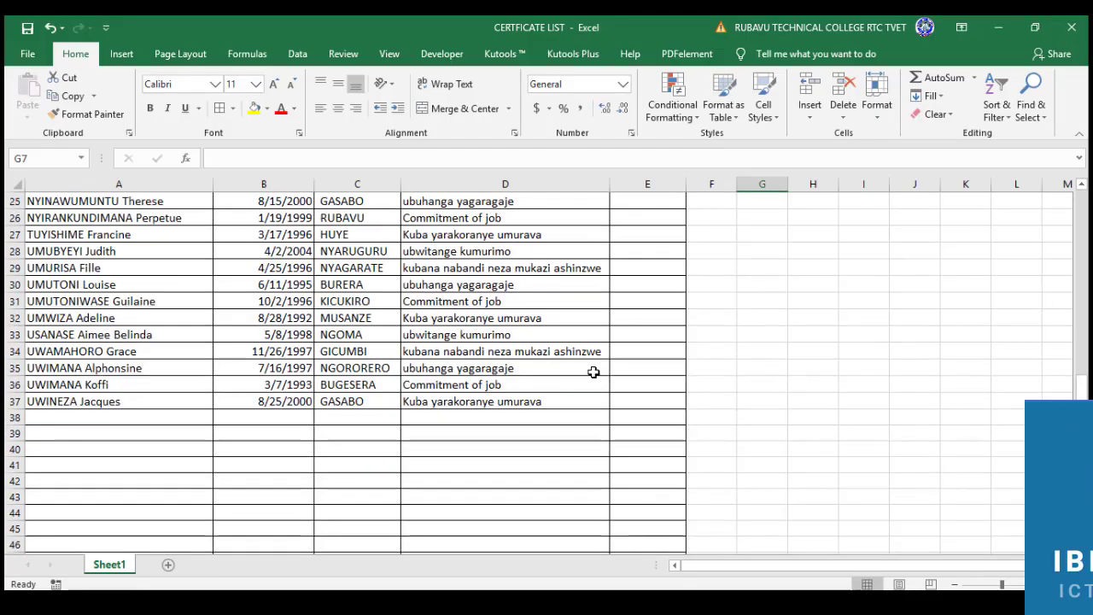
pyautogui.click(12, 418)
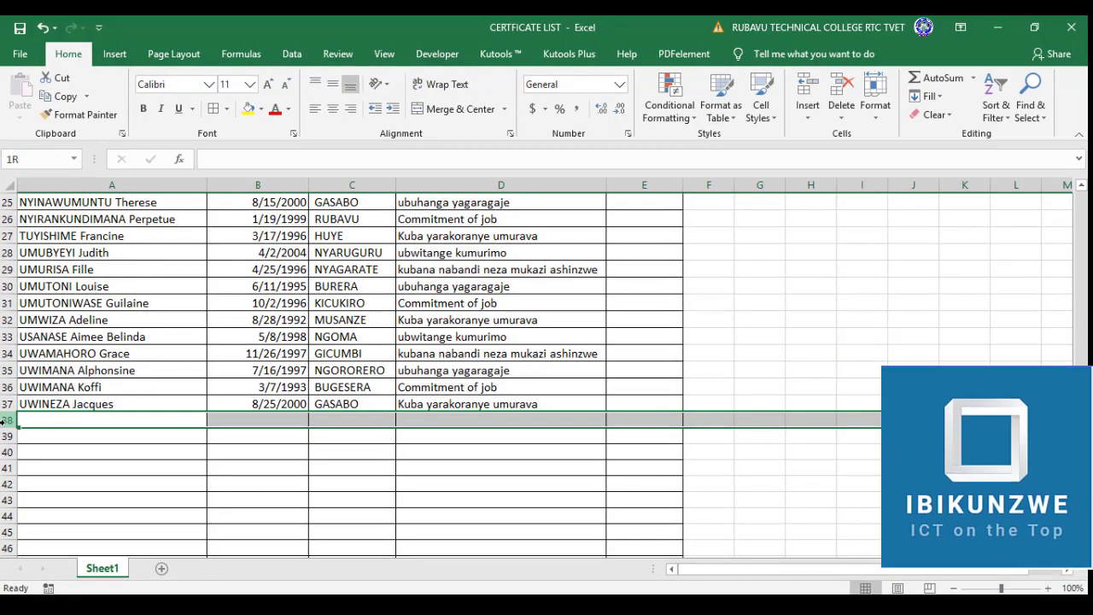
# Step: Switch back to the Word certificate document
pyautogui.scroll(8, 799, 354)
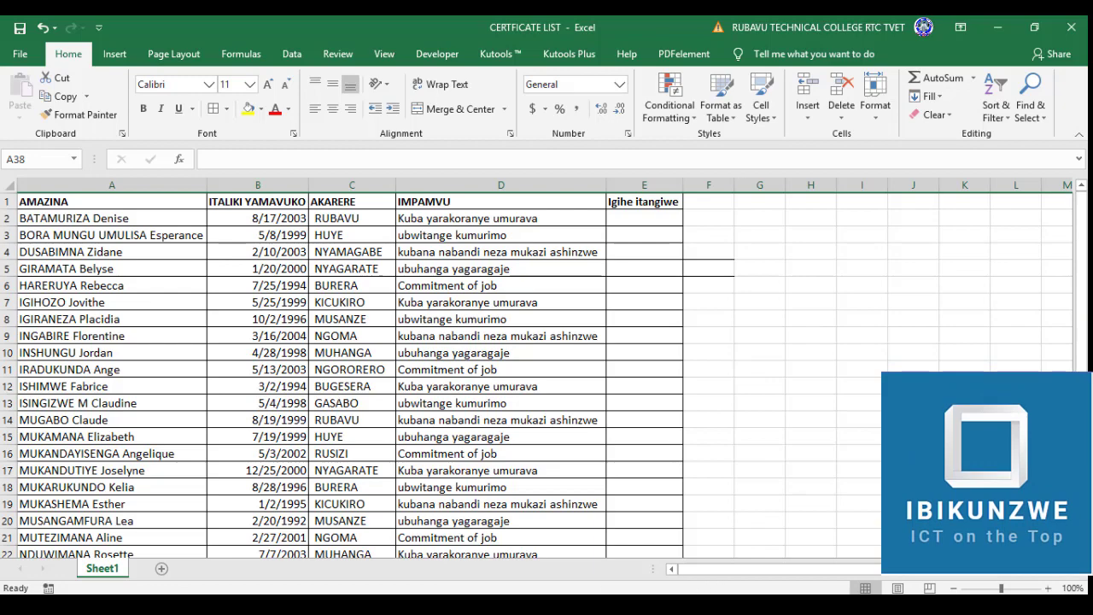
pyautogui.hotkey('alt', 'Tab')
pyautogui.click(671, 426)
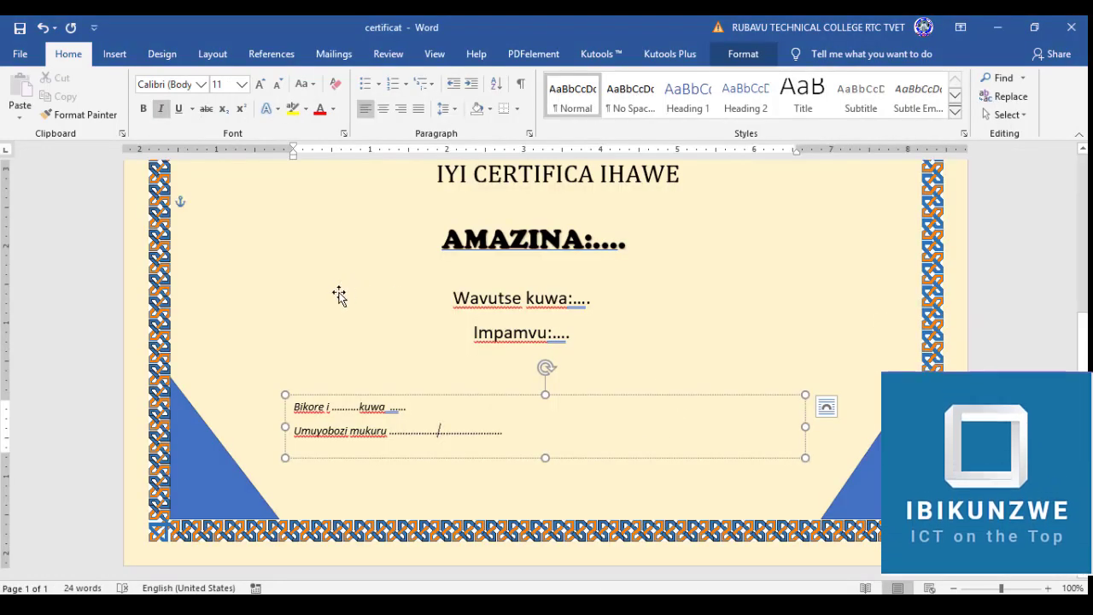
# Step: On the Mailings tab, show the Select Recipients source options
pyautogui.scroll(3, 342, 295)
pyautogui.scroll(3, 315, 321)
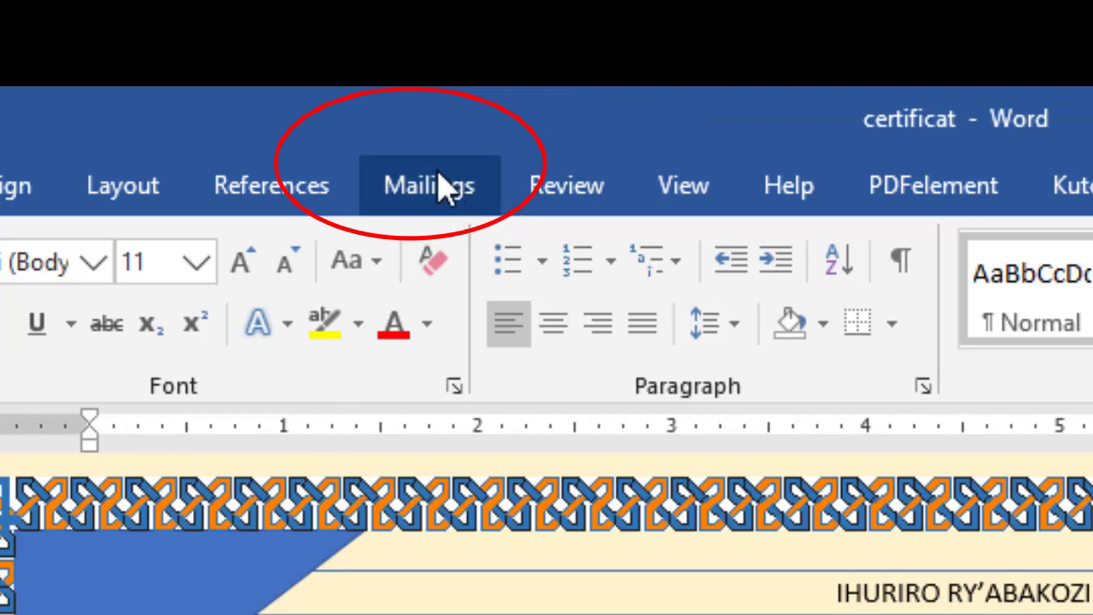
pyautogui.click(440, 188)
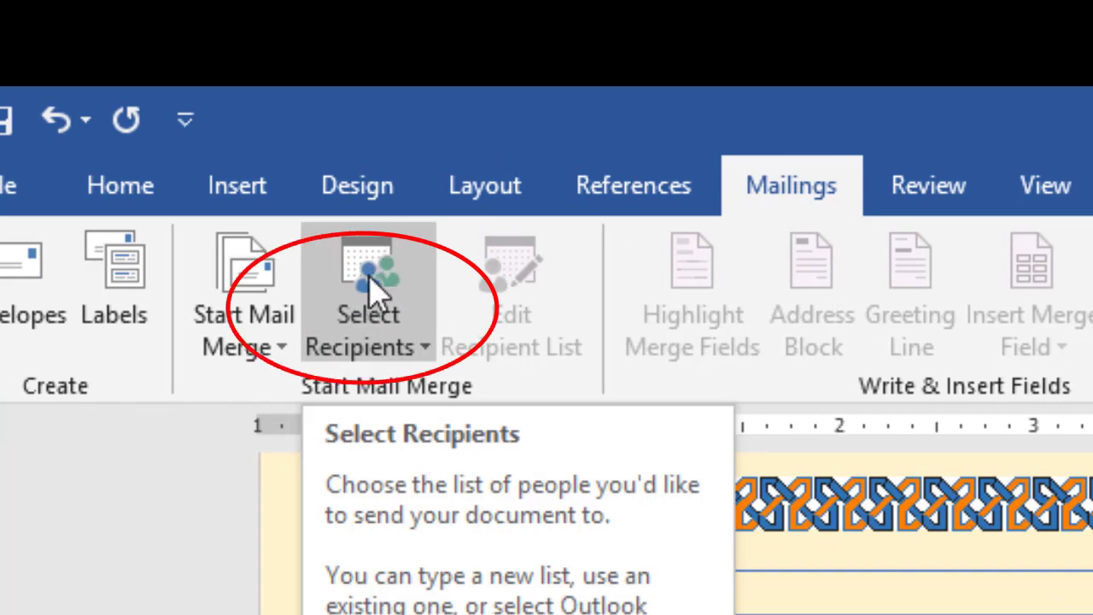
pyautogui.click(416, 344)
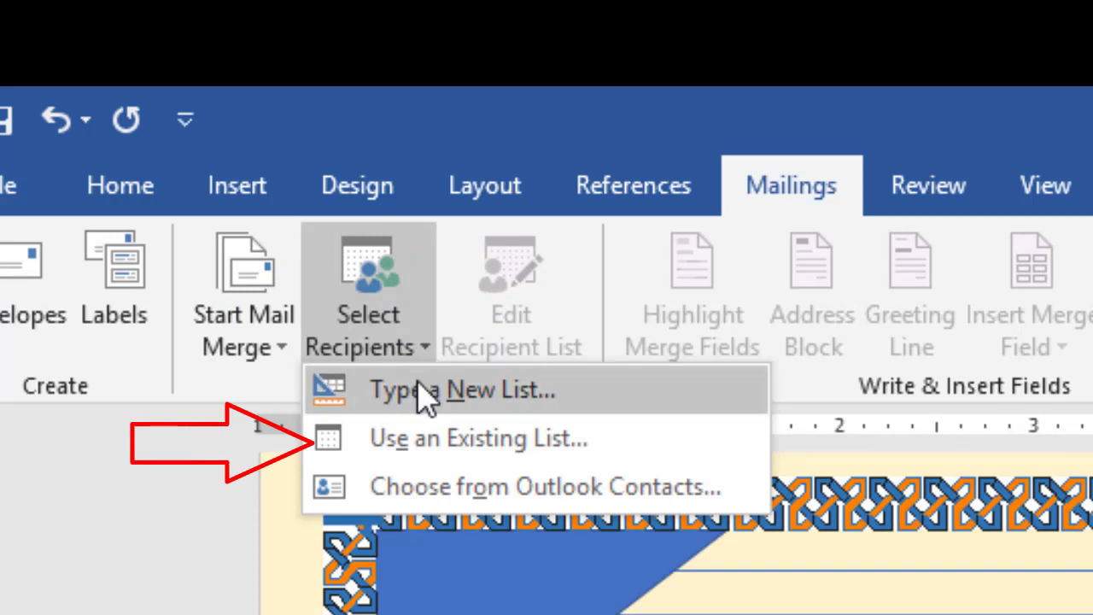
# Step: Use the CERTFICATE LIST workbook's Sheet1$, with headers, from Documents\Camtasia\PROJECTS\certicicat as recipients
pyautogui.click(431, 444)
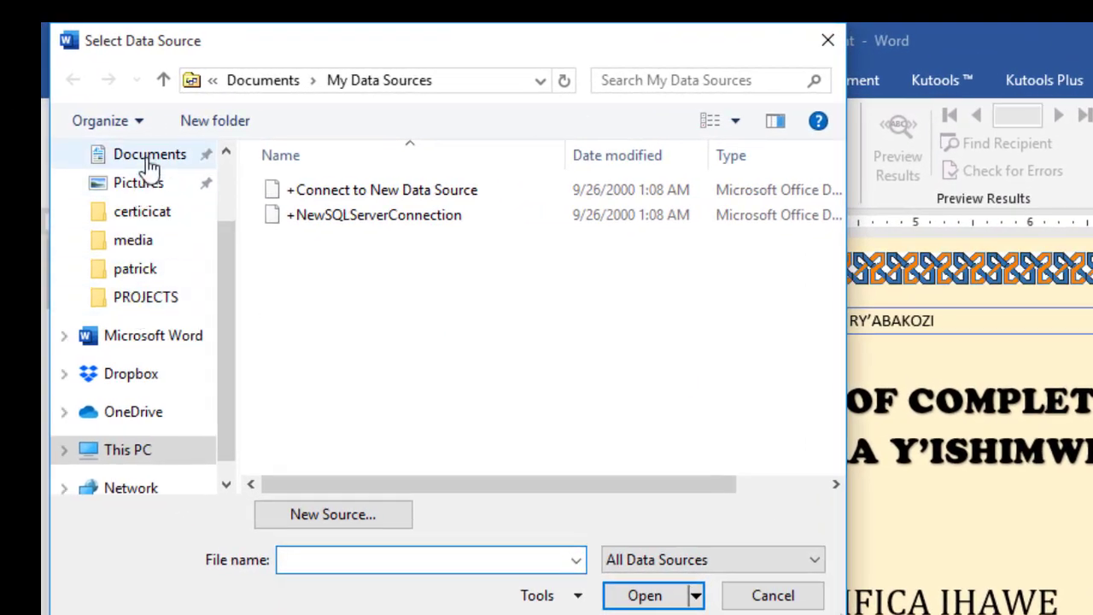
pyautogui.click(150, 163)
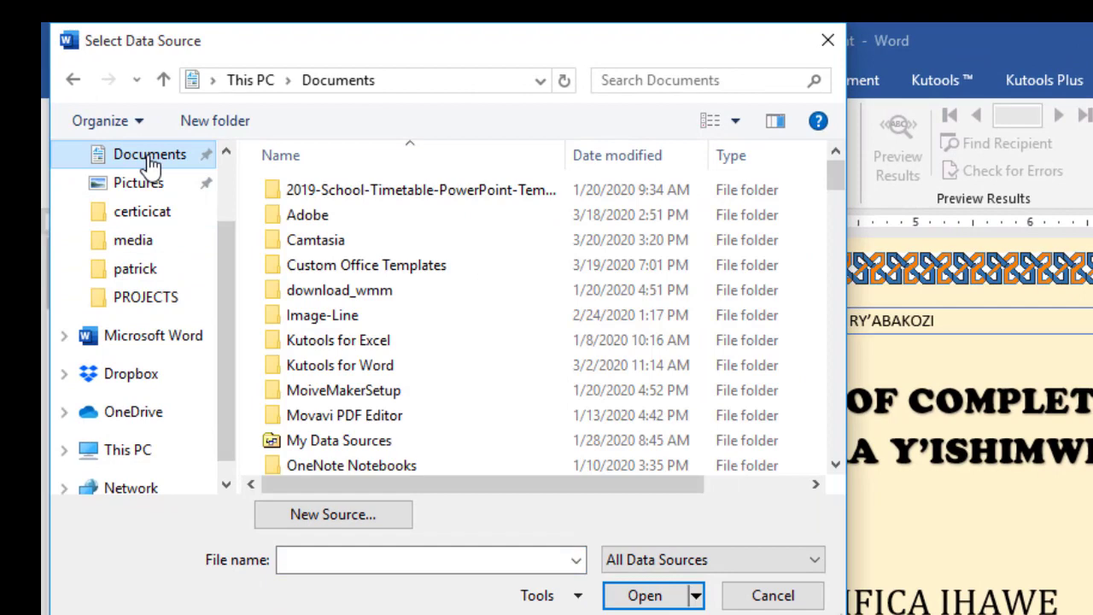
pyautogui.doubleClick(334, 243)
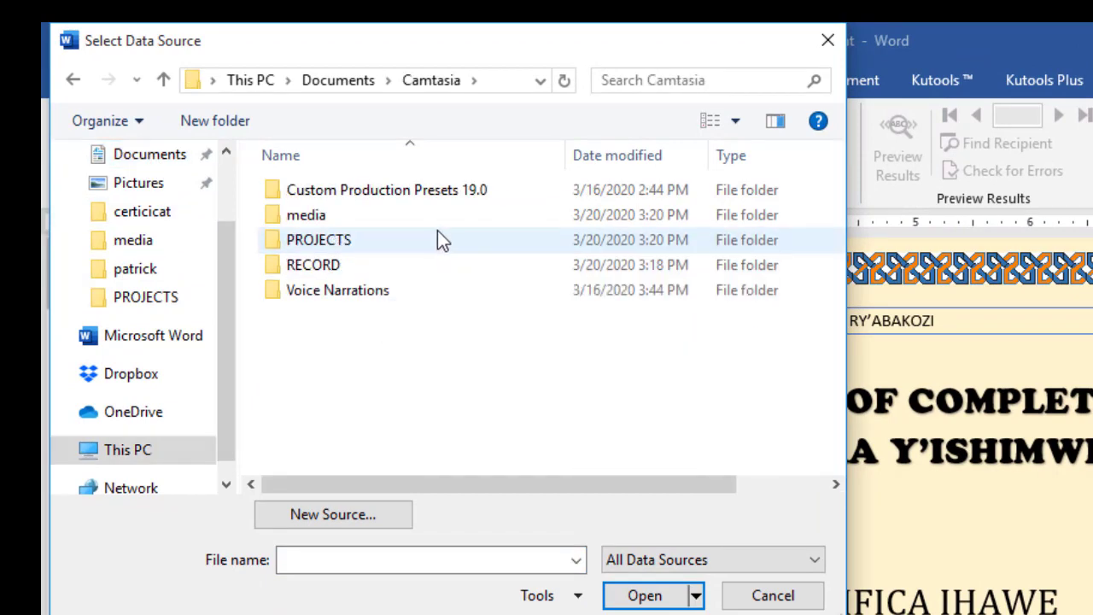
pyautogui.doubleClick(391, 237)
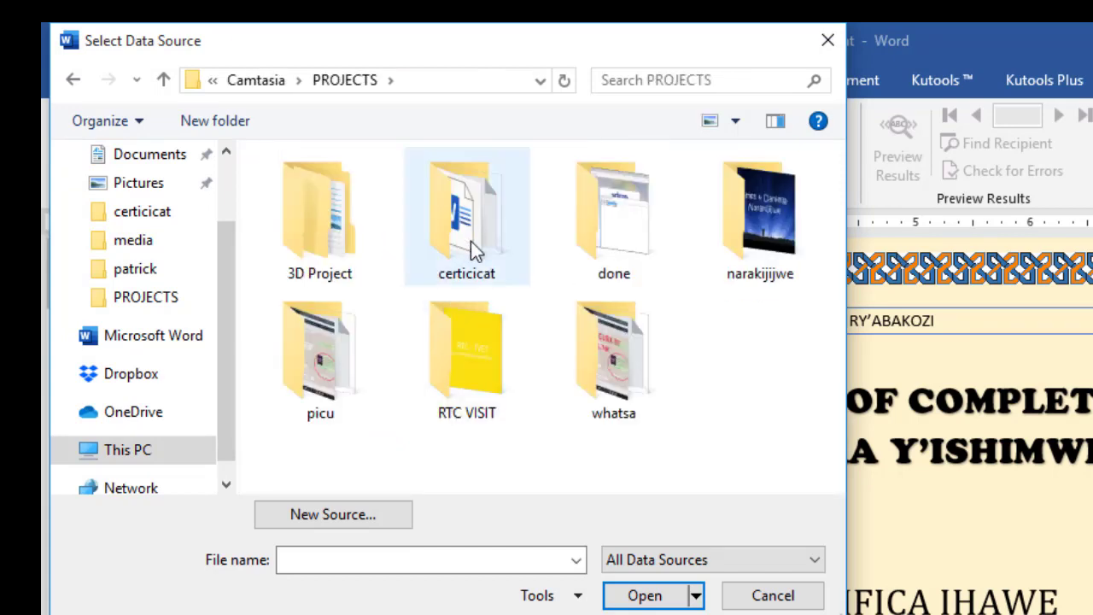
pyautogui.doubleClick(470, 241)
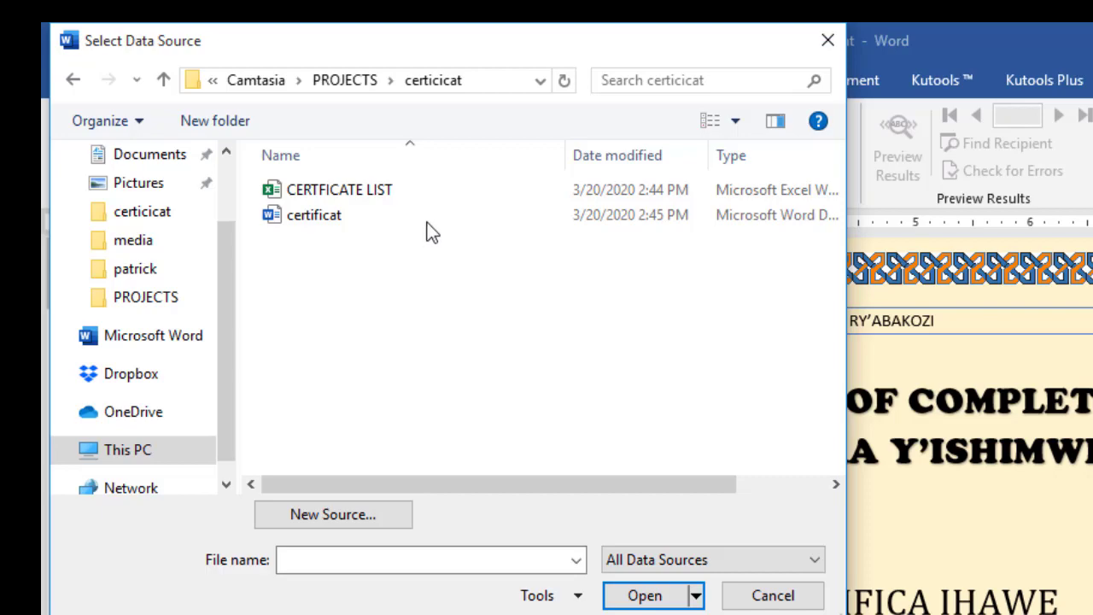
pyautogui.doubleClick(421, 194)
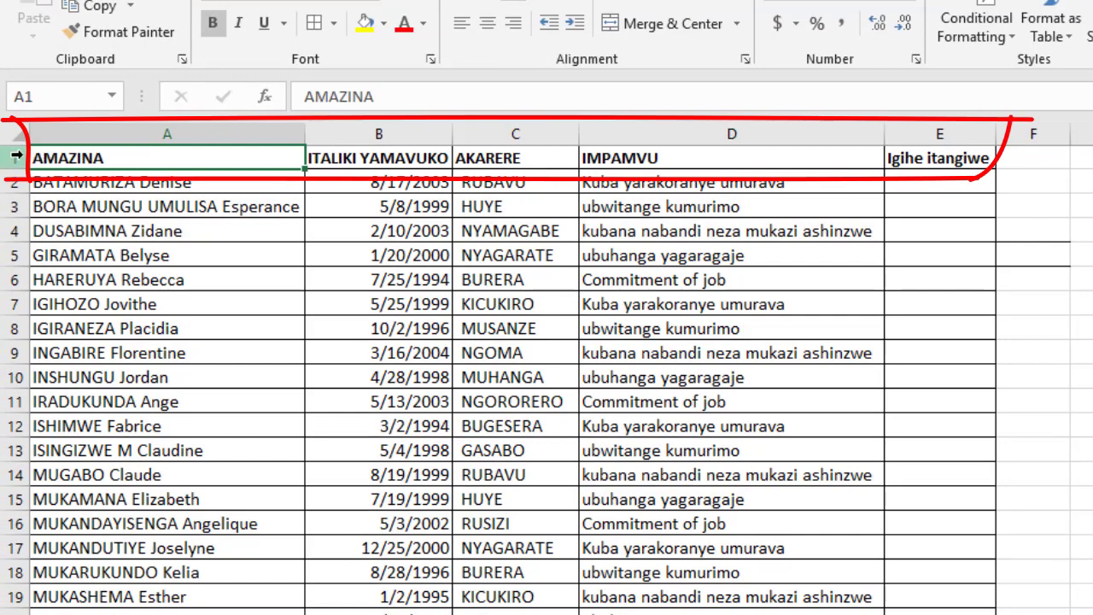
pyautogui.click(13, 157)
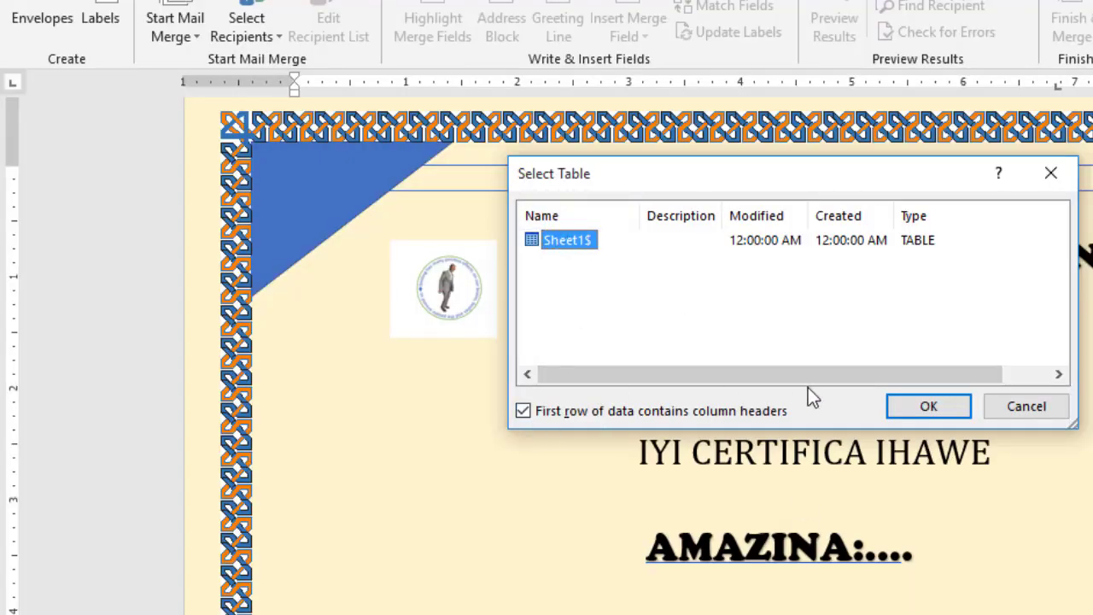
pyautogui.click(926, 405)
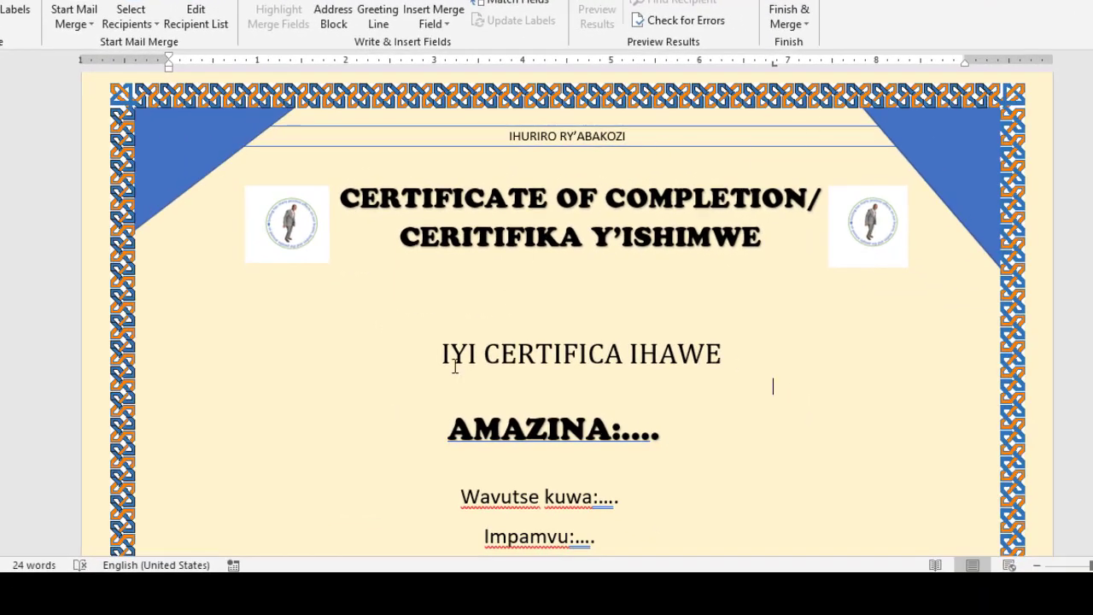
# Step: Delete the dots after AMAZINA:, keeping the colon, and insert the «AMAZINA» merge field
pyautogui.click(665, 434)
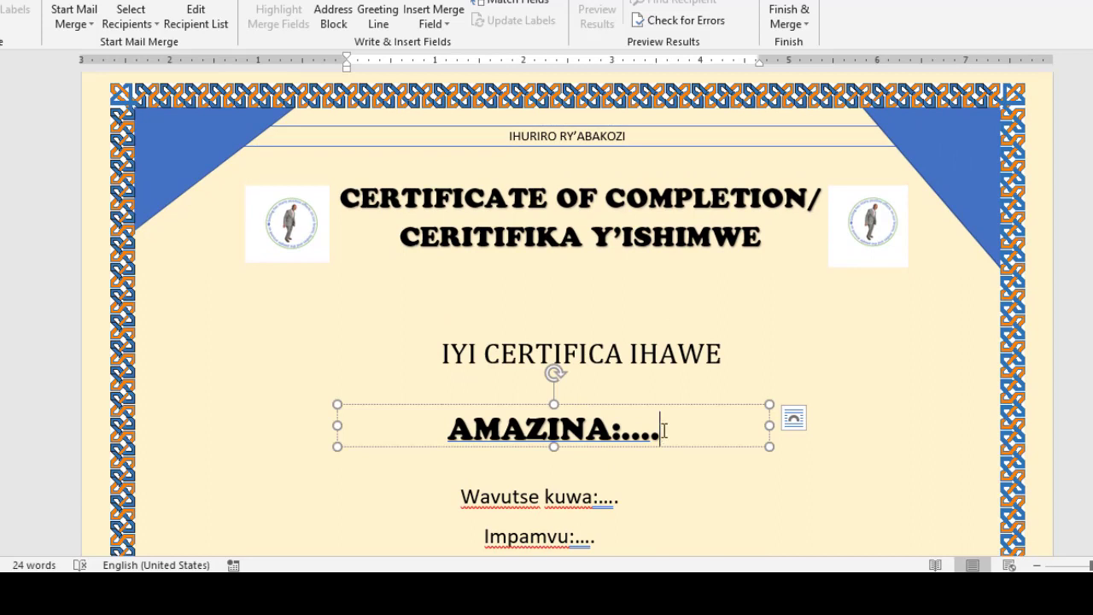
pyautogui.press('BackSpace')
pyautogui.press('BackSpace')
pyautogui.press('BackSpace')
pyautogui.press('BackSpace')
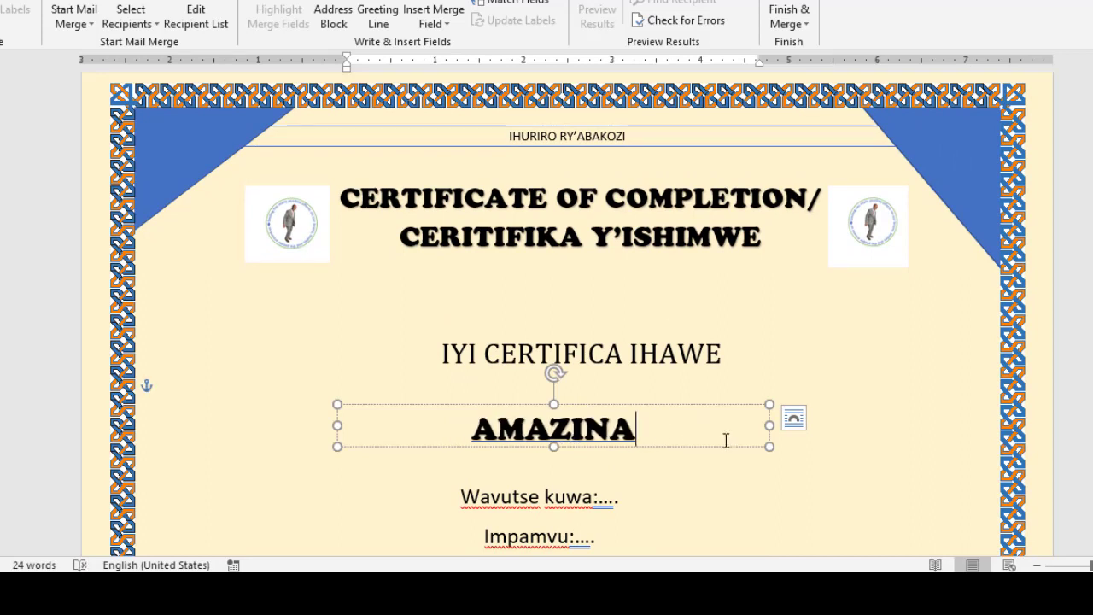
pyautogui.write(':')
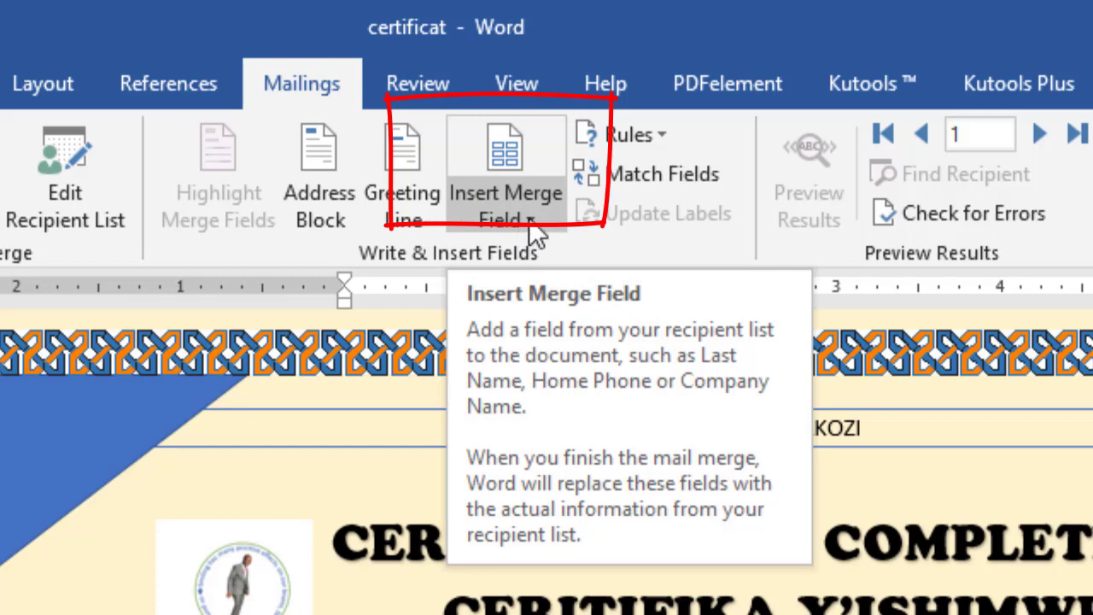
pyautogui.click(530, 220)
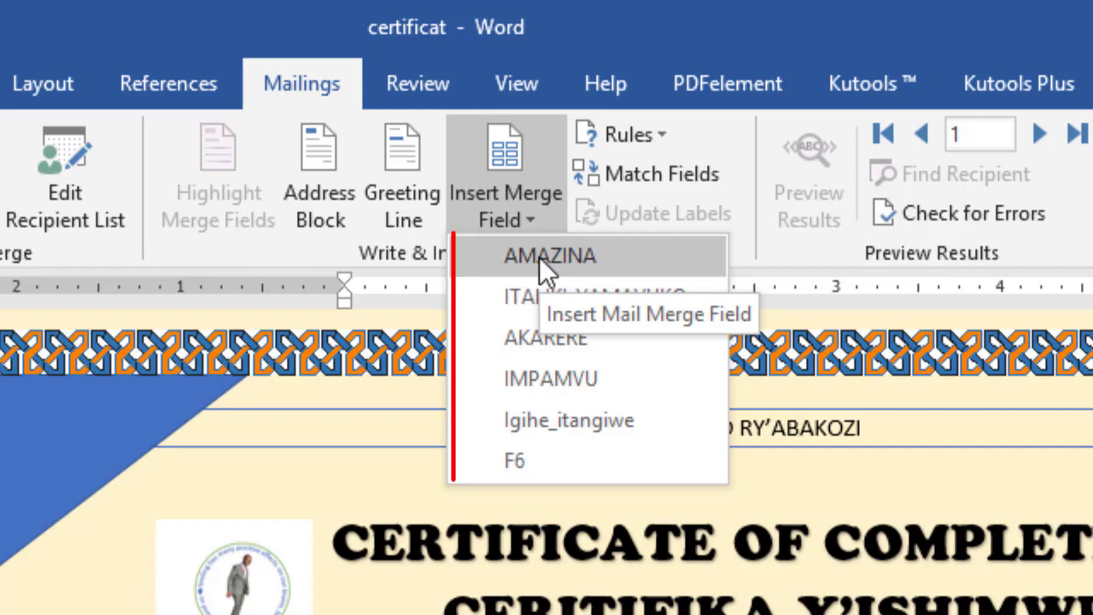
pyautogui.click(538, 256)
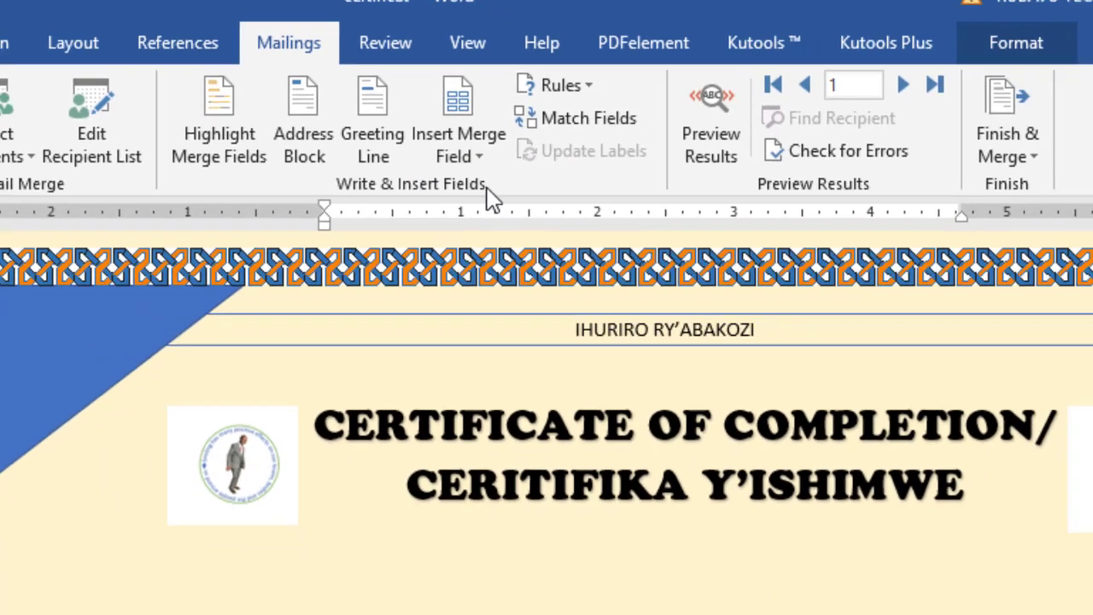
pyautogui.scroll(-2, 419, 500)
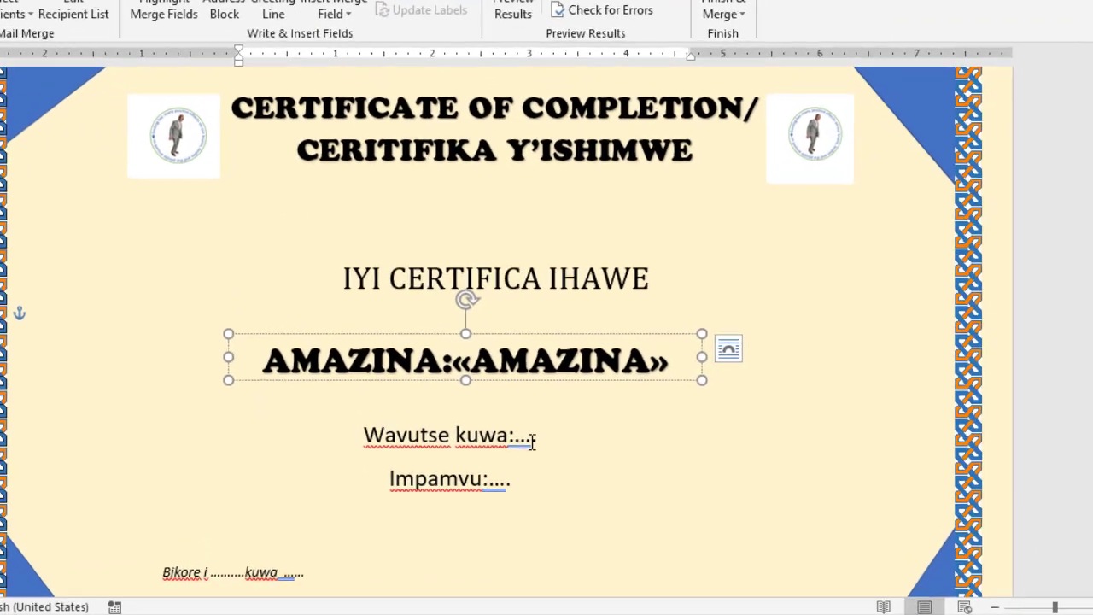
# Step: Replace the dots after Wavutse kuwa: with the «ITALIKI_YAMAVUKO» merge field
pyautogui.click(567, 446)
pyautogui.moveTo(320, 370); pyautogui.dragTo(302, 369)
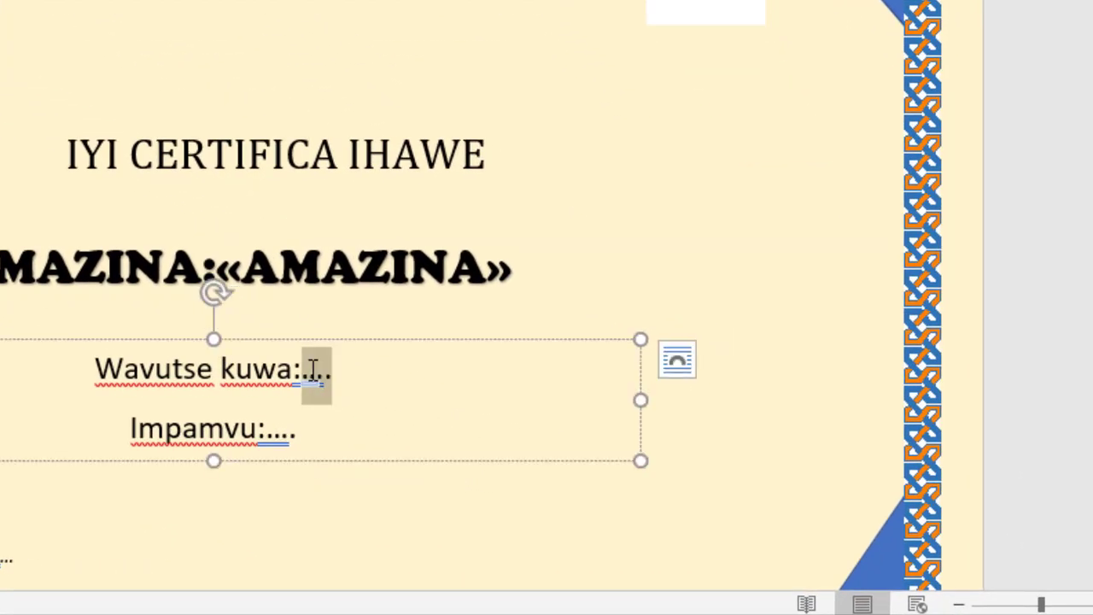
pyautogui.write(':')
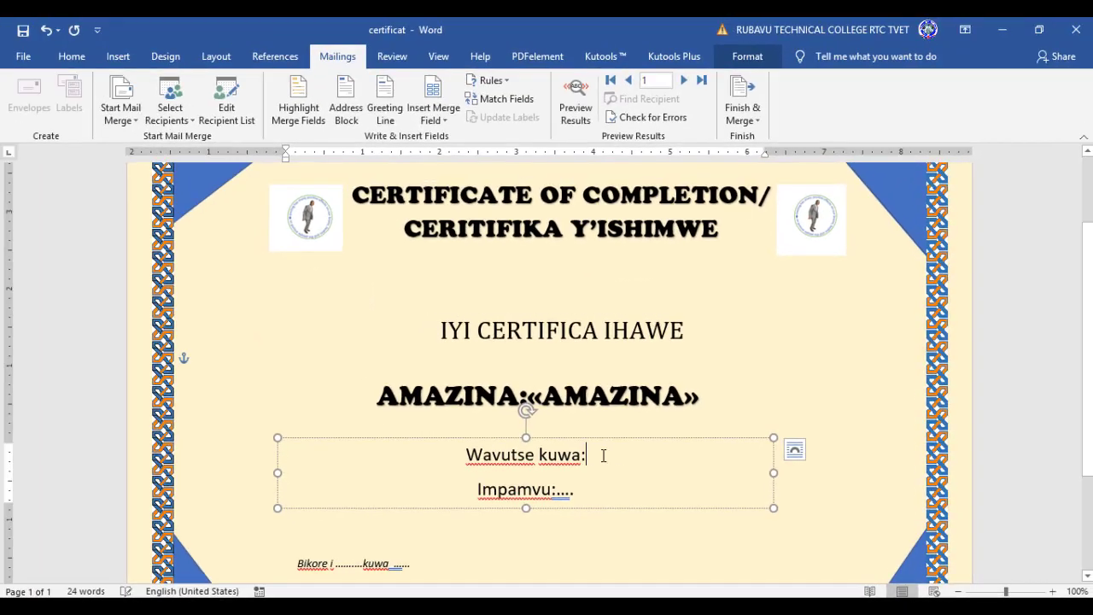
pyautogui.click(427, 125)
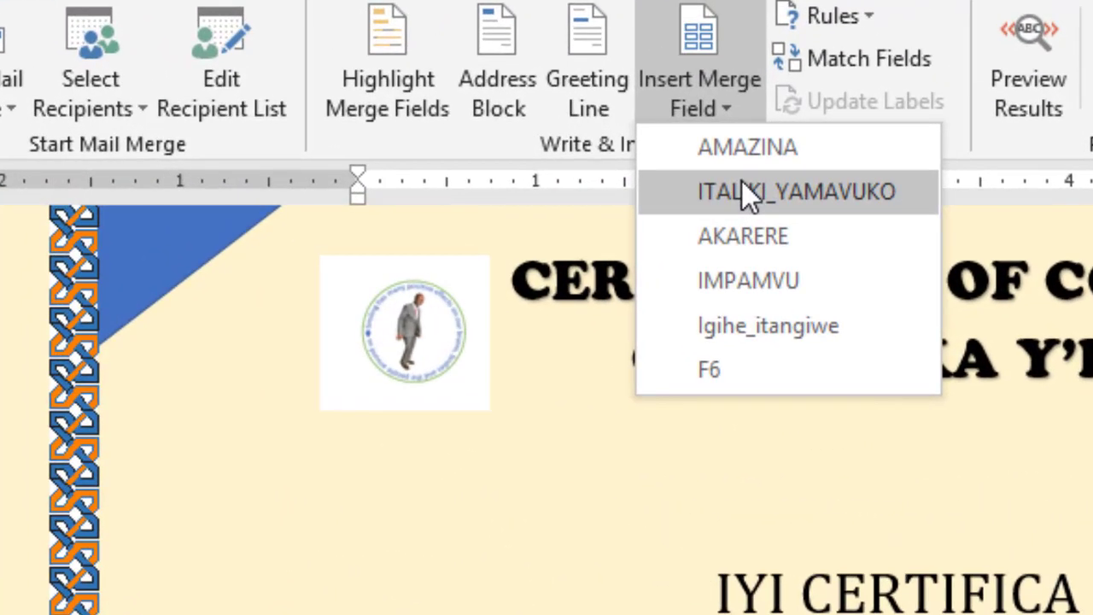
pyautogui.click(452, 155)
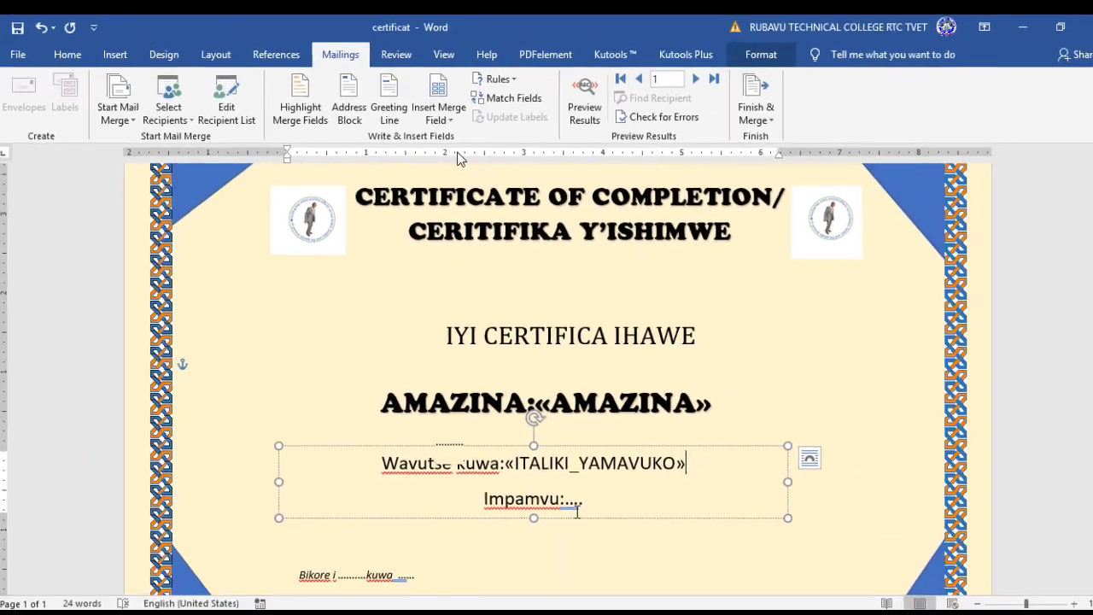
# Step: Replace the dots after Impamvu: with the «IMPAMVU» merge field
pyautogui.click(579, 502)
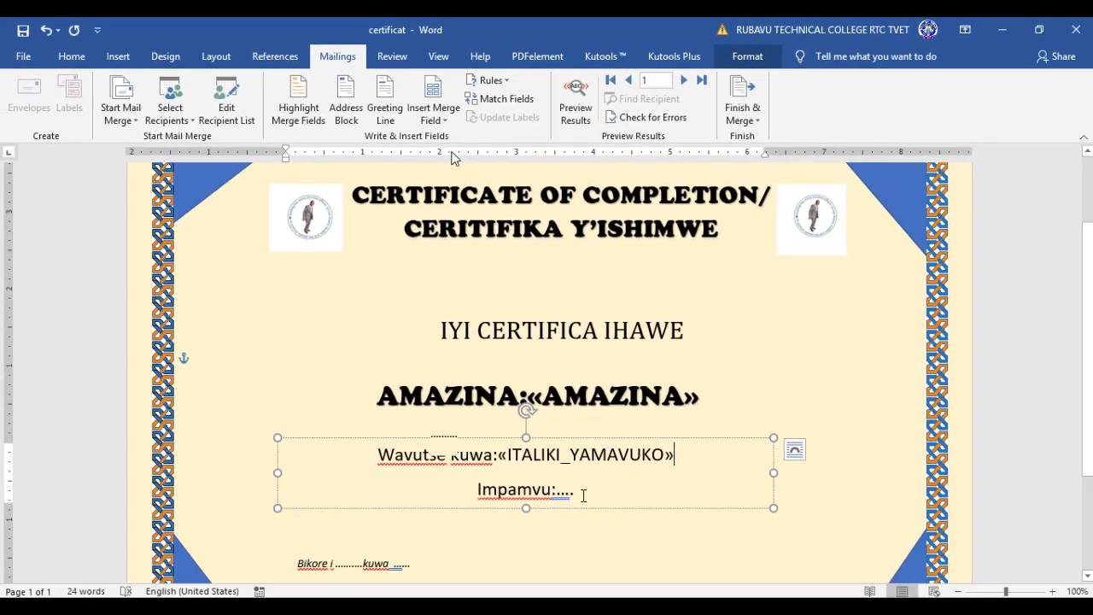
pyautogui.moveTo(575, 490); pyautogui.dragTo(557, 490)
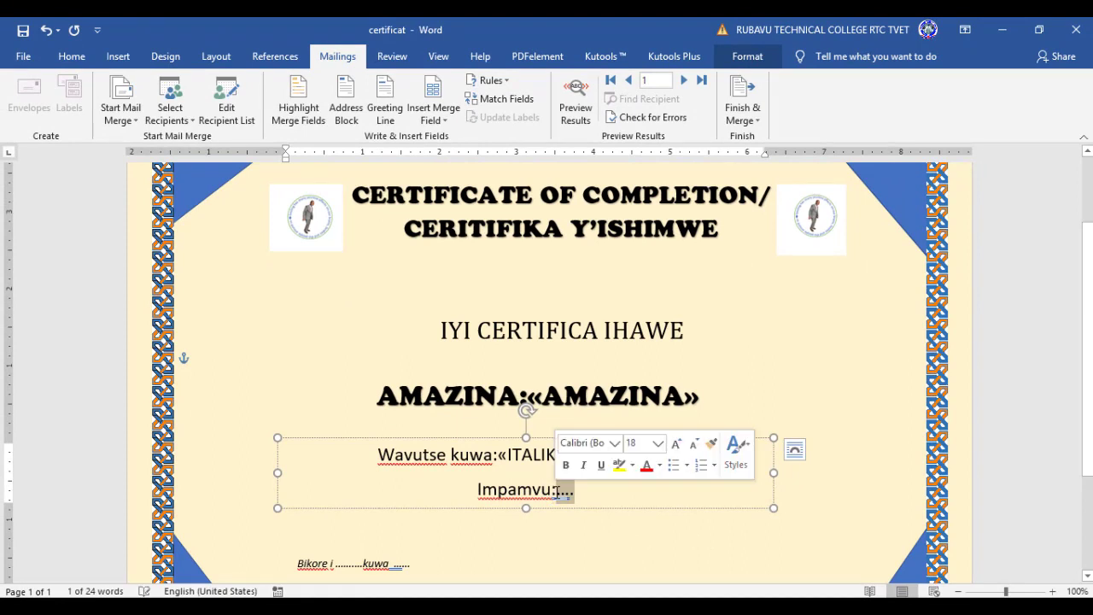
pyautogui.press('BackSpace')
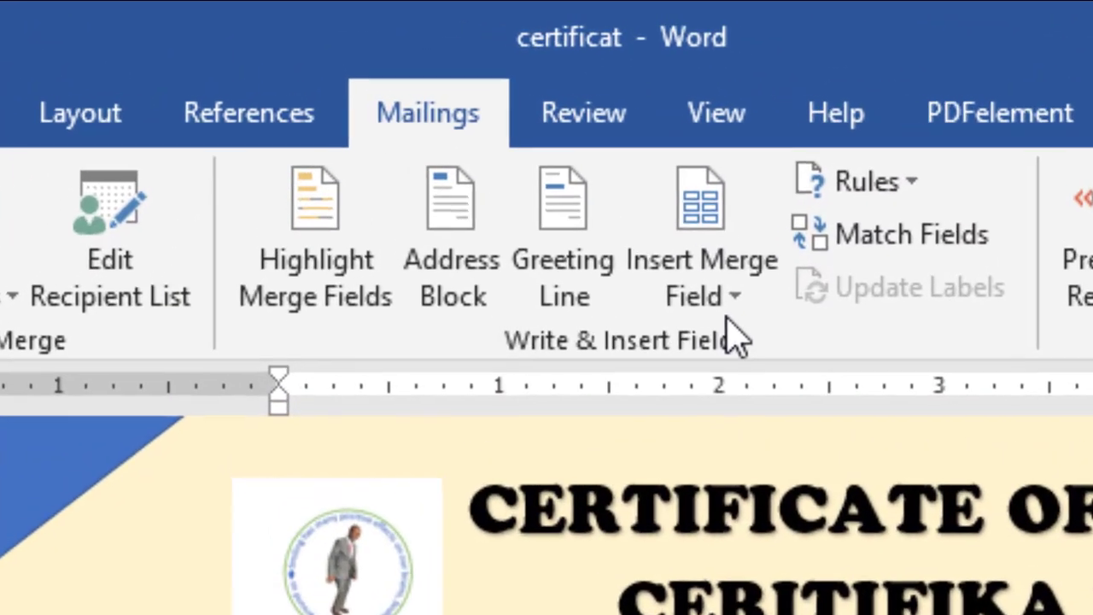
pyautogui.click(741, 324)
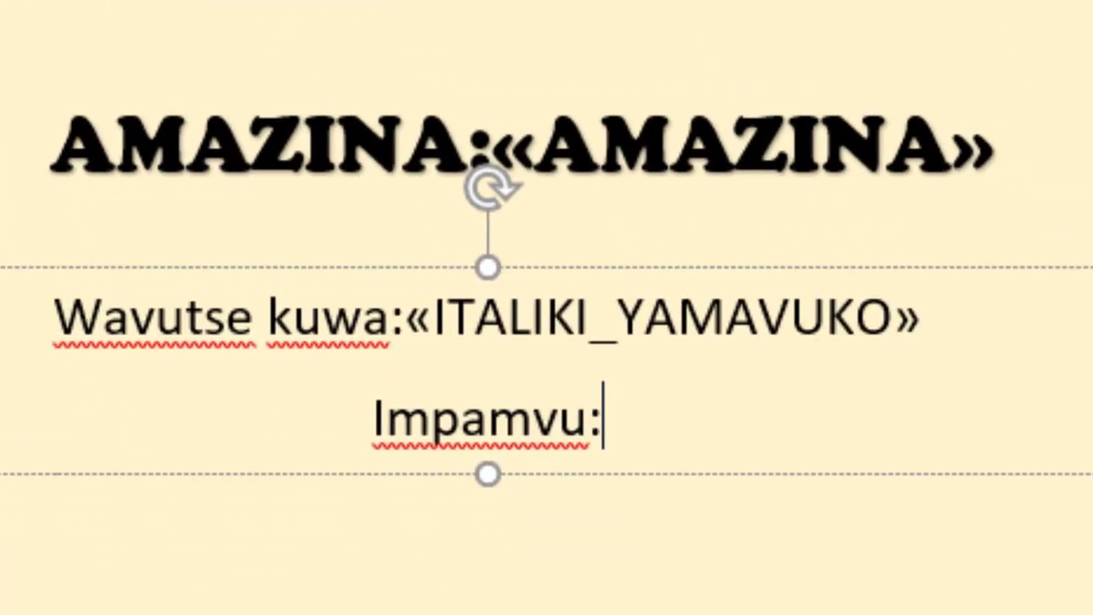
pyautogui.click(751, 522)
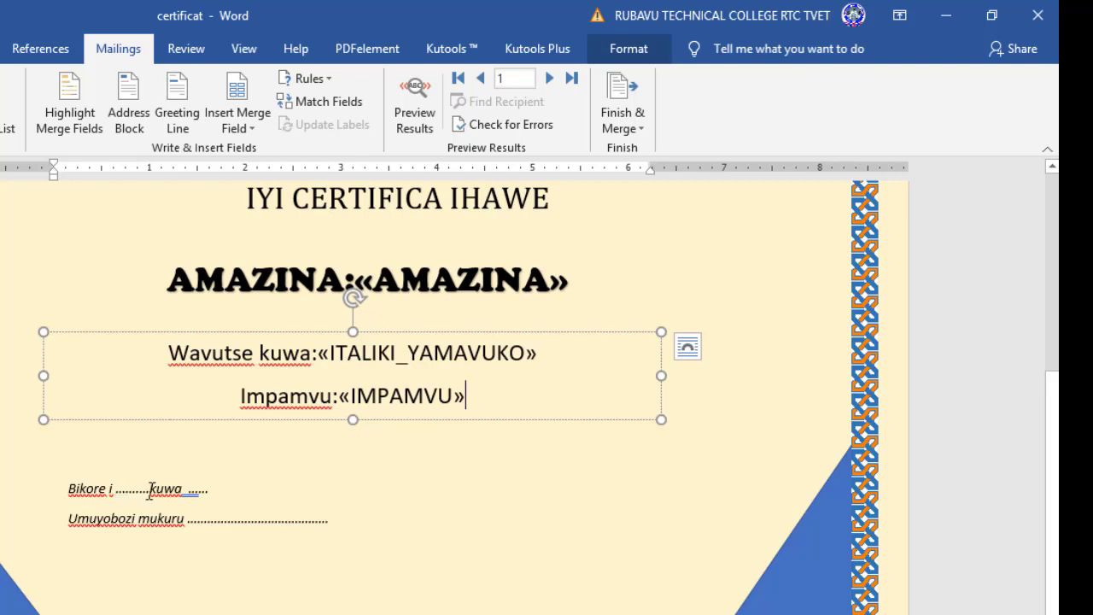
# Step: Swap the dots before kuwa in the Bikore i line for the «AKARERE» merge field
pyautogui.moveTo(150, 491); pyautogui.dragTo(119, 486)
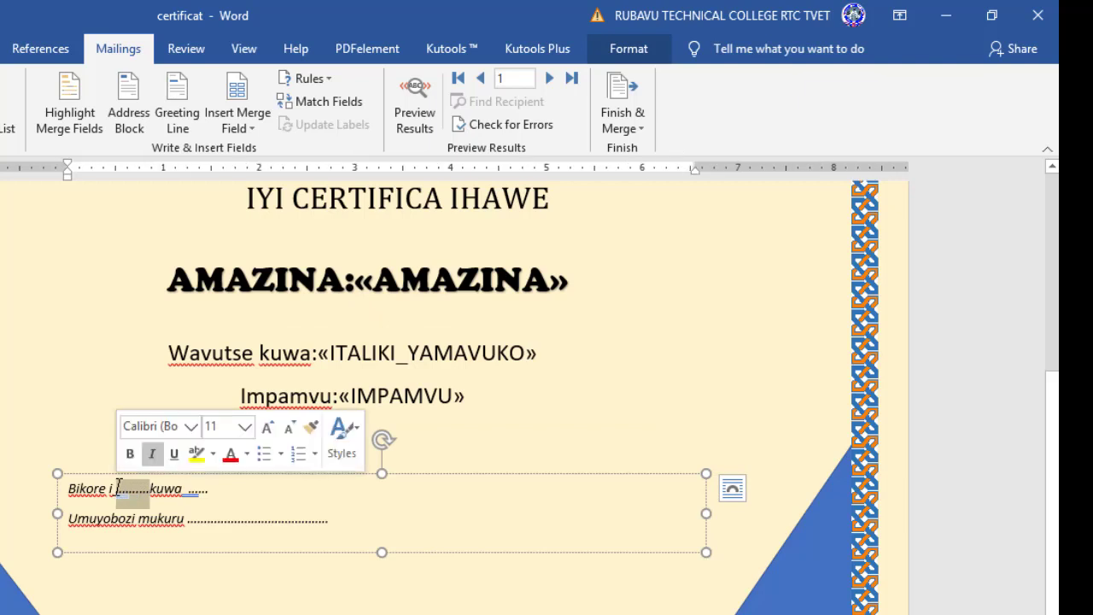
pyautogui.press('BackSpace')
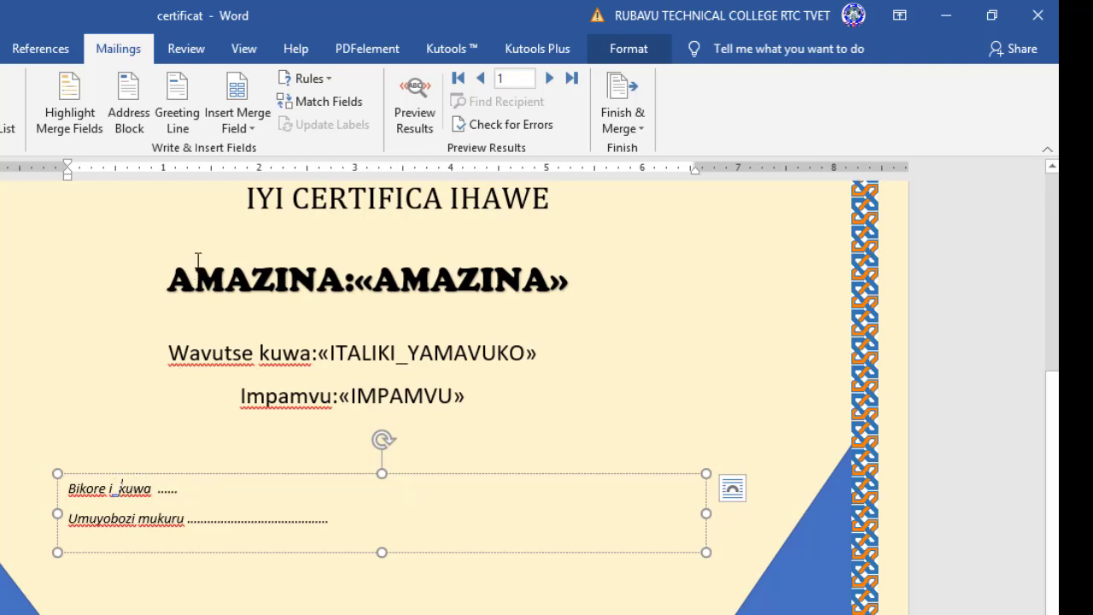
pyautogui.click(237, 130)
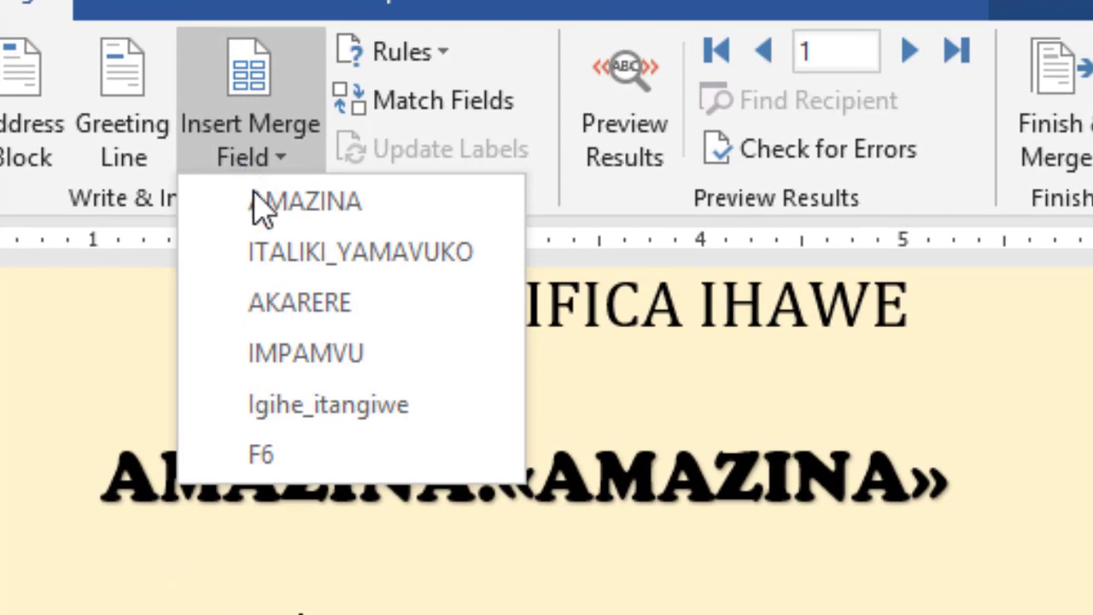
pyautogui.click(272, 308)
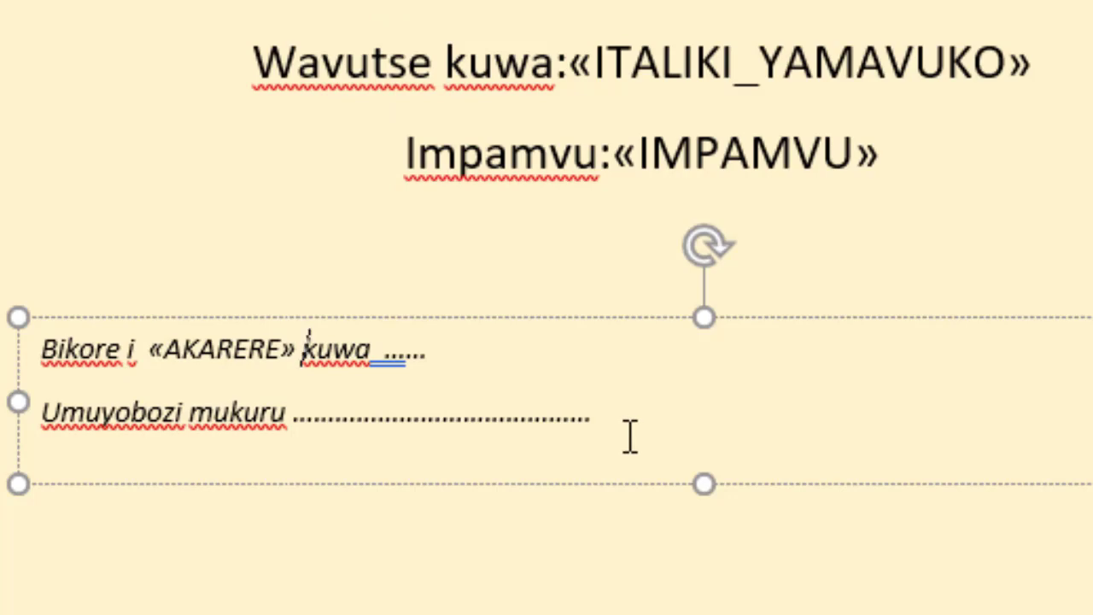
pyautogui.click(463, 349)
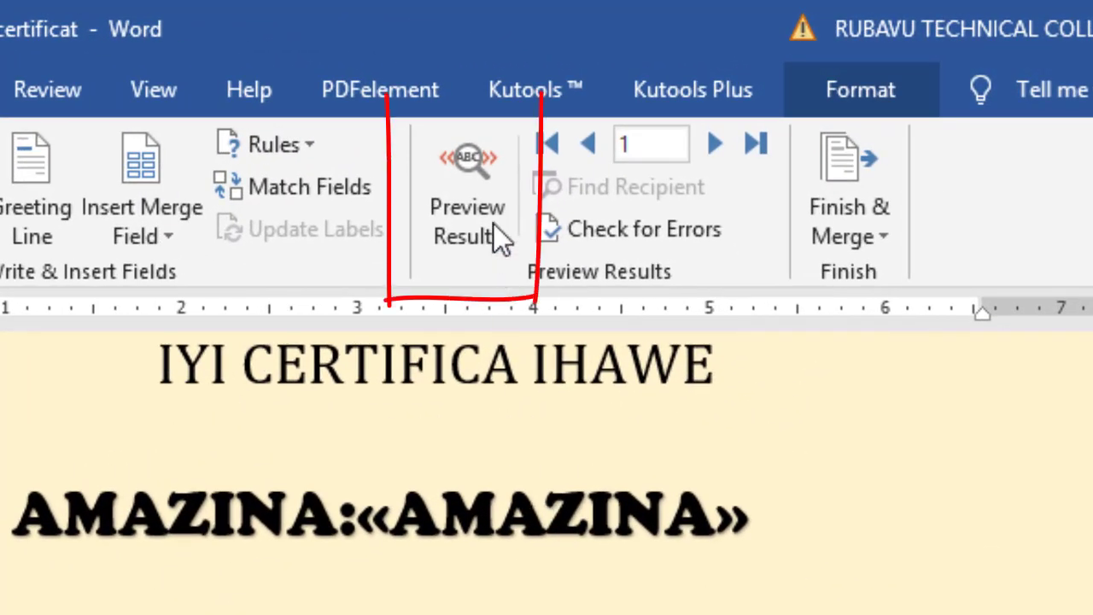
# Step: Turn on Preview Results and scroll through the certificate filled with recipient 1's data
pyautogui.click(480, 191)
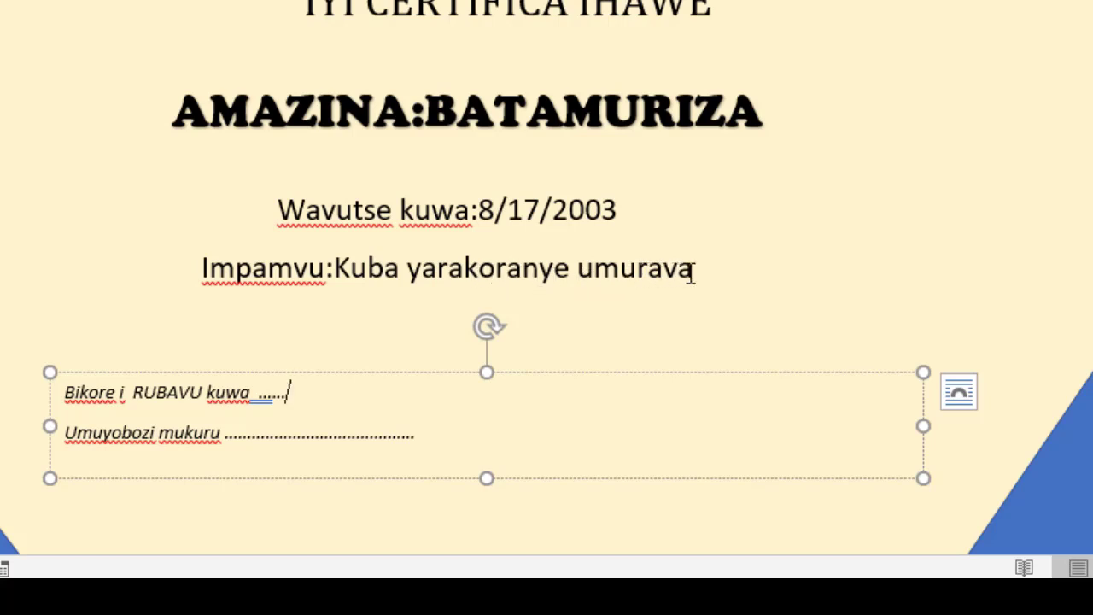
pyautogui.scroll(-3, 692, 271)
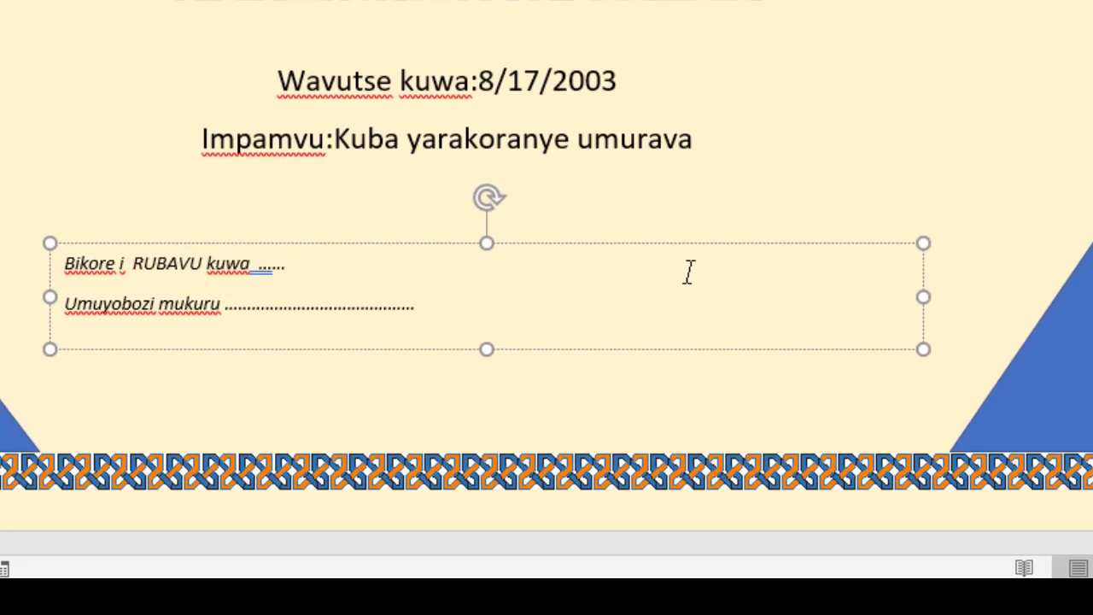
pyautogui.scroll(4, 690, 272)
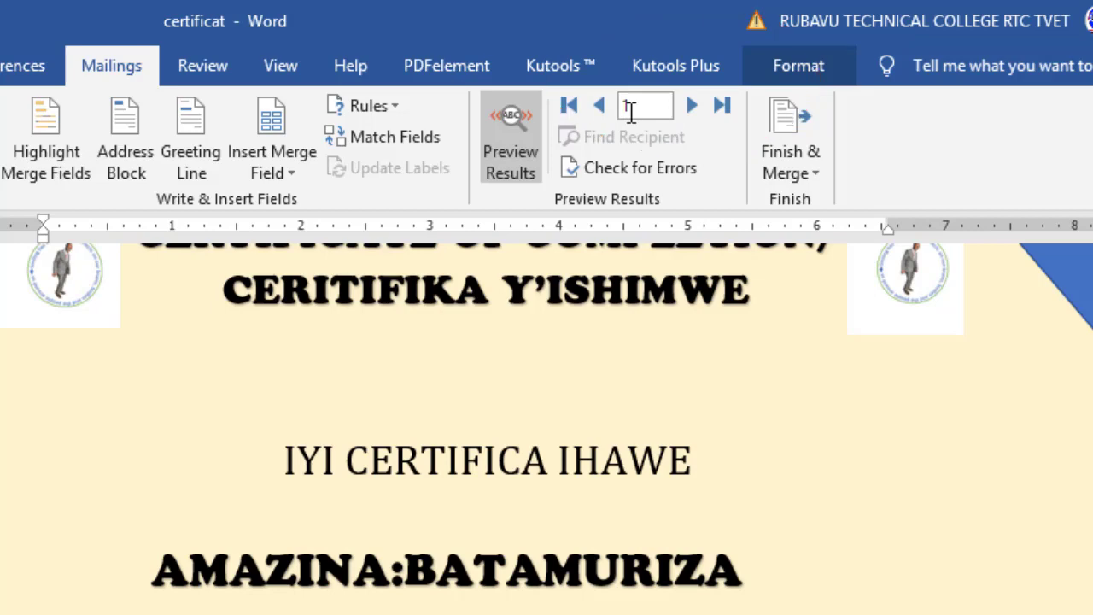
# Step: Advance the merge preview two records to recipient 3's certificate
pyautogui.click(689, 111)
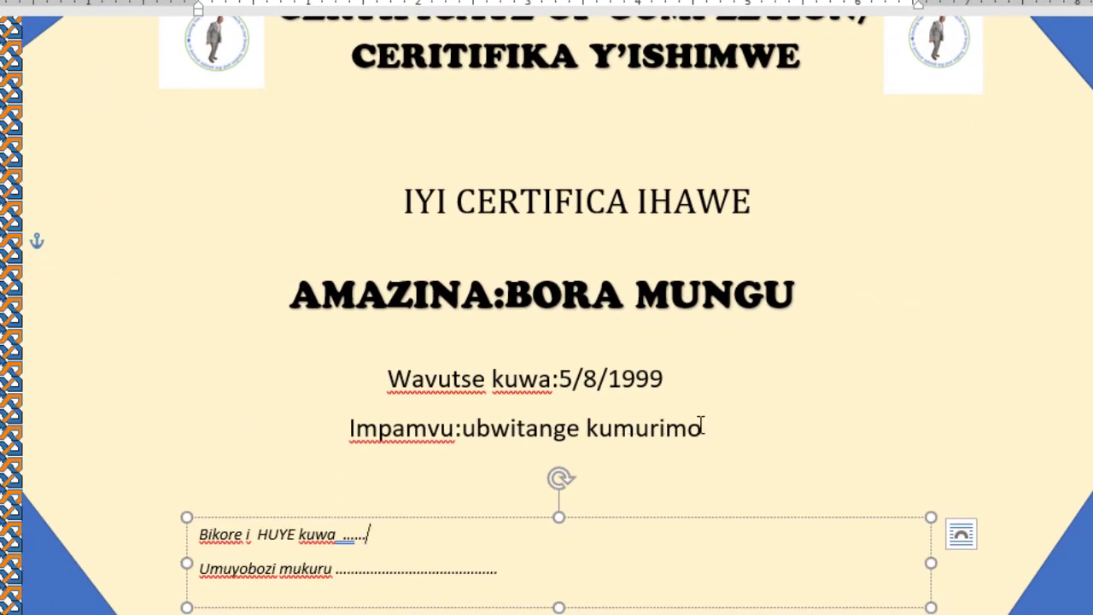
pyautogui.scroll(-2, 629, 453)
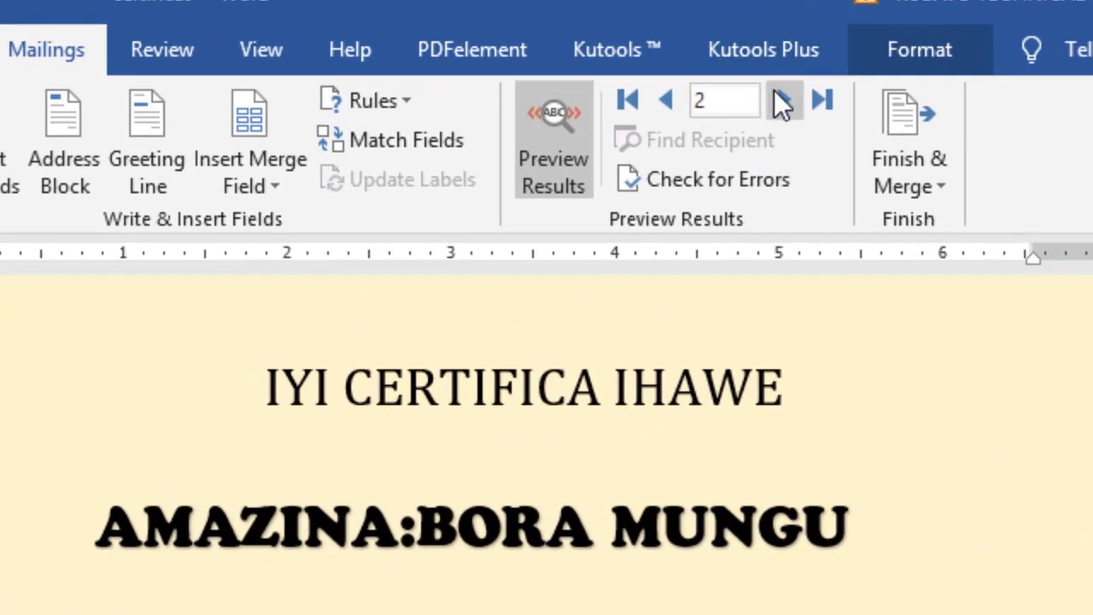
pyautogui.click(782, 100)
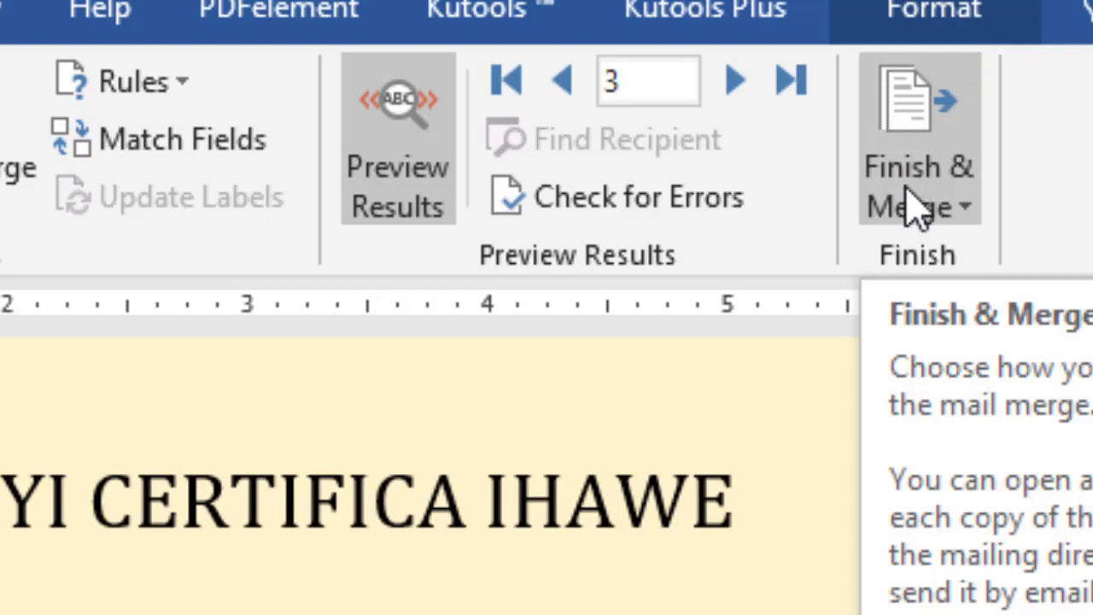
# Step: Show the Finish & Merge options for completing the merge
pyautogui.click(918, 205)
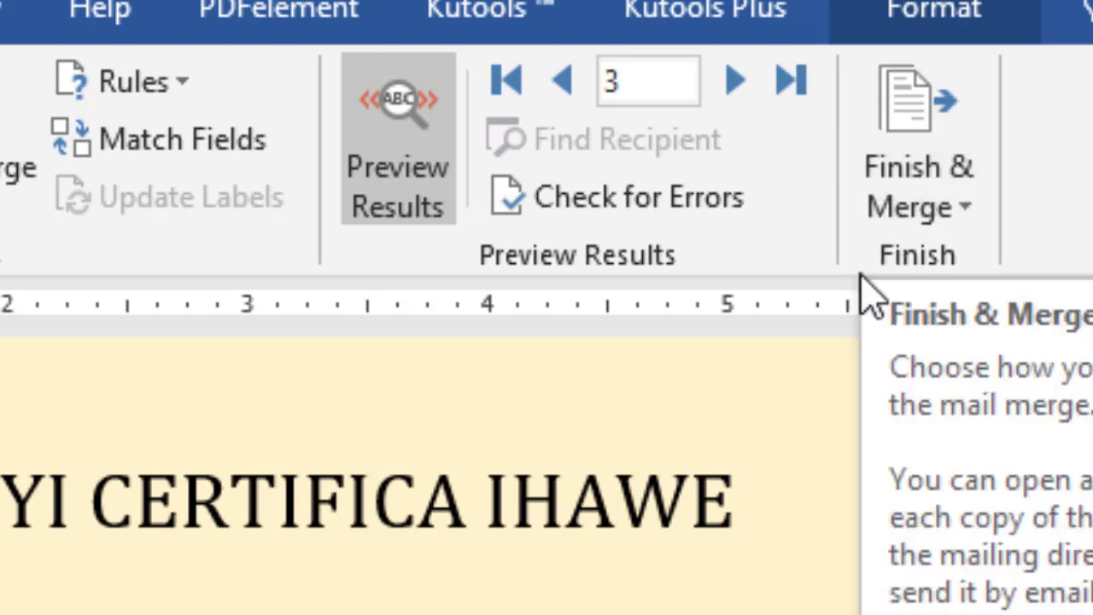
pyautogui.click(928, 180)
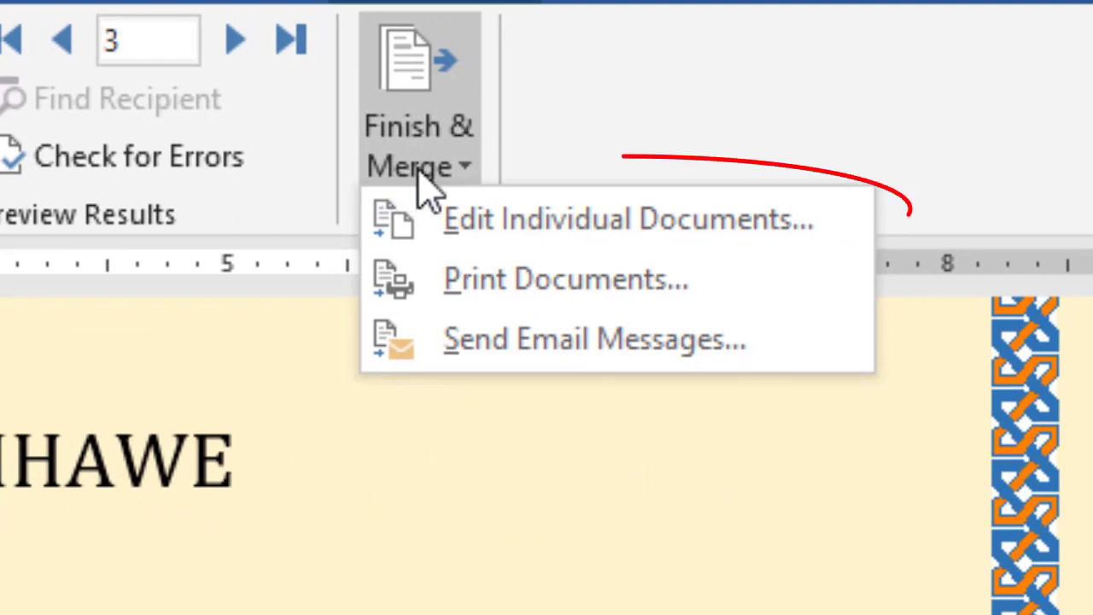
# Step: Merge the certificates into individual editable documents, keeping All records selected
pyautogui.click(540, 219)
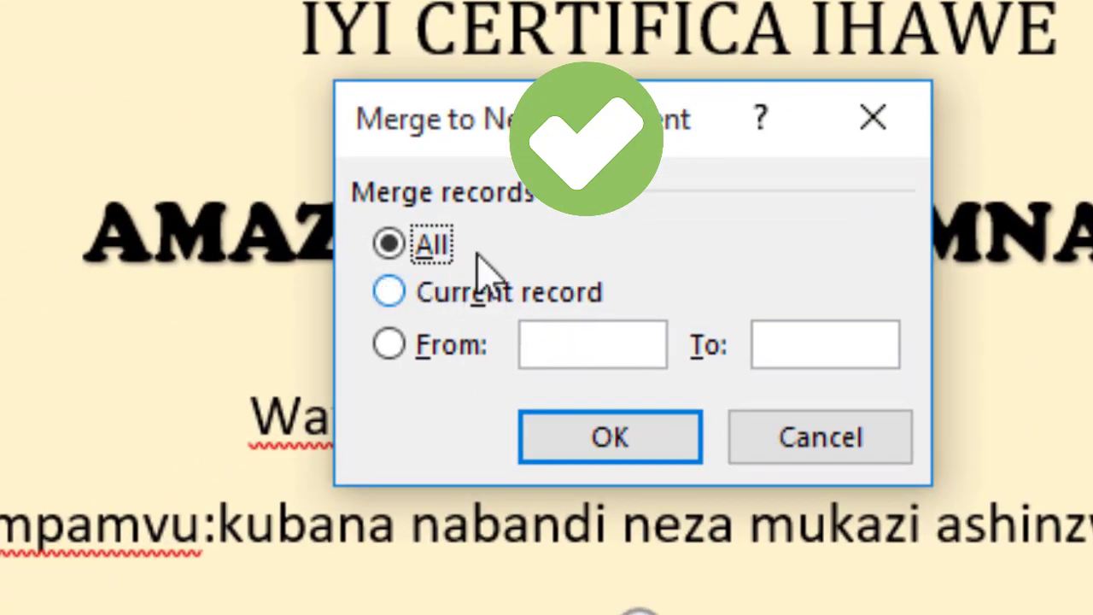
pyautogui.click(435, 246)
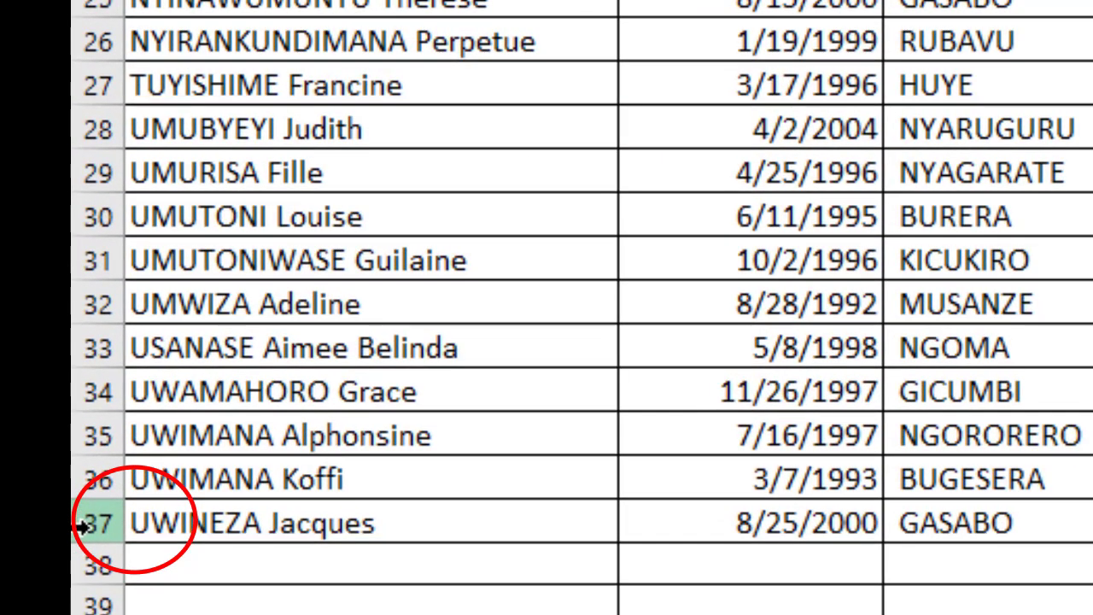
# Step: Confirm the Excel recipient names run from cell A2 to A37, then return to Word's merge dialog
pyautogui.click(81, 525)
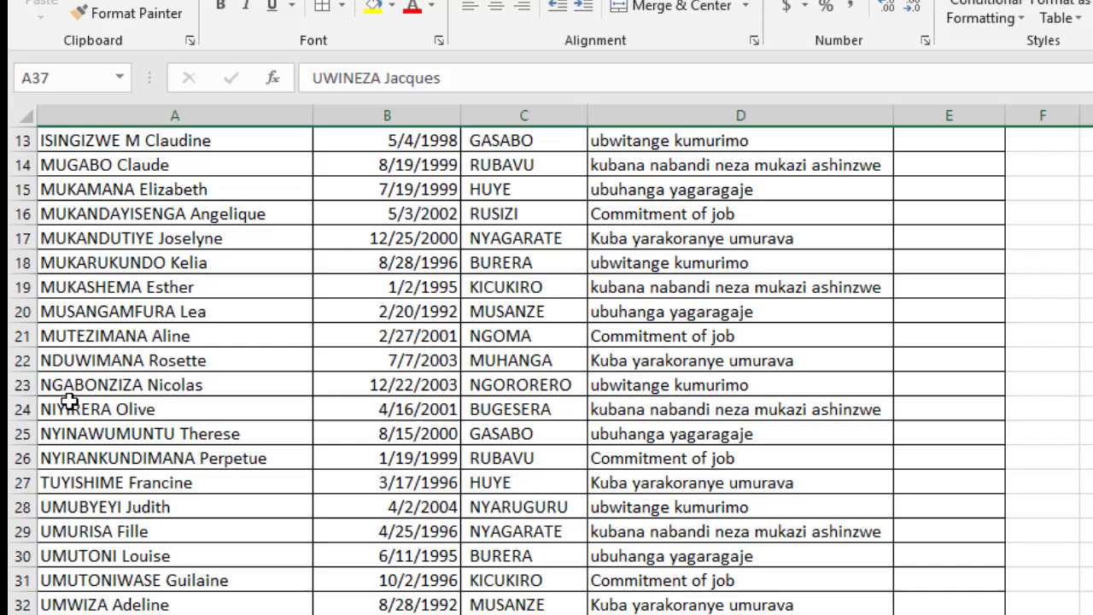
pyautogui.scroll(6, 28, 379)
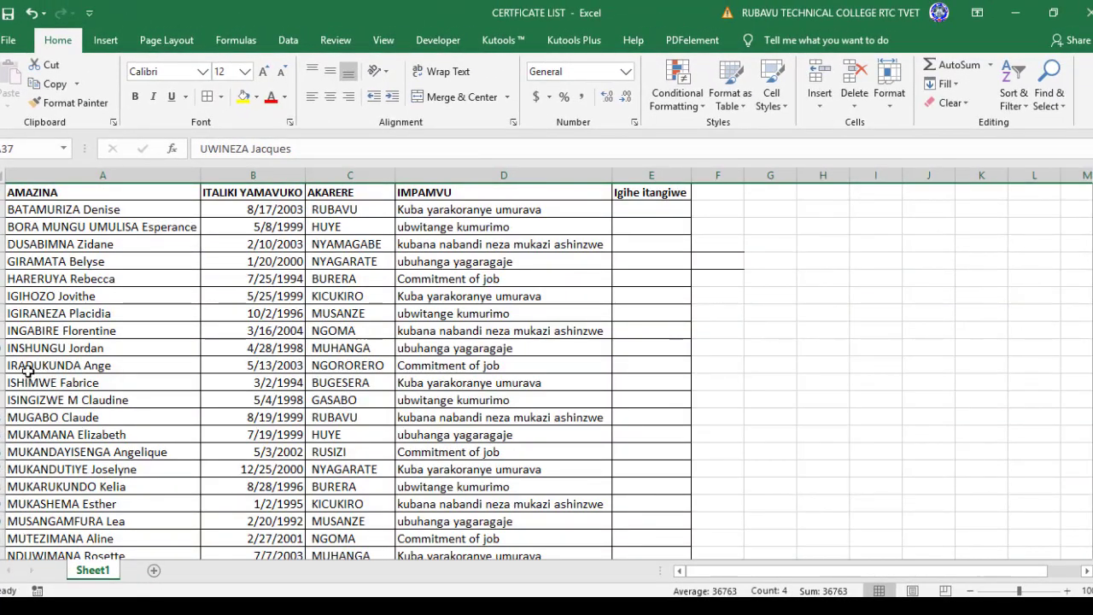
pyautogui.click(19, 213)
pyautogui.scroll(-3, 14, 332)
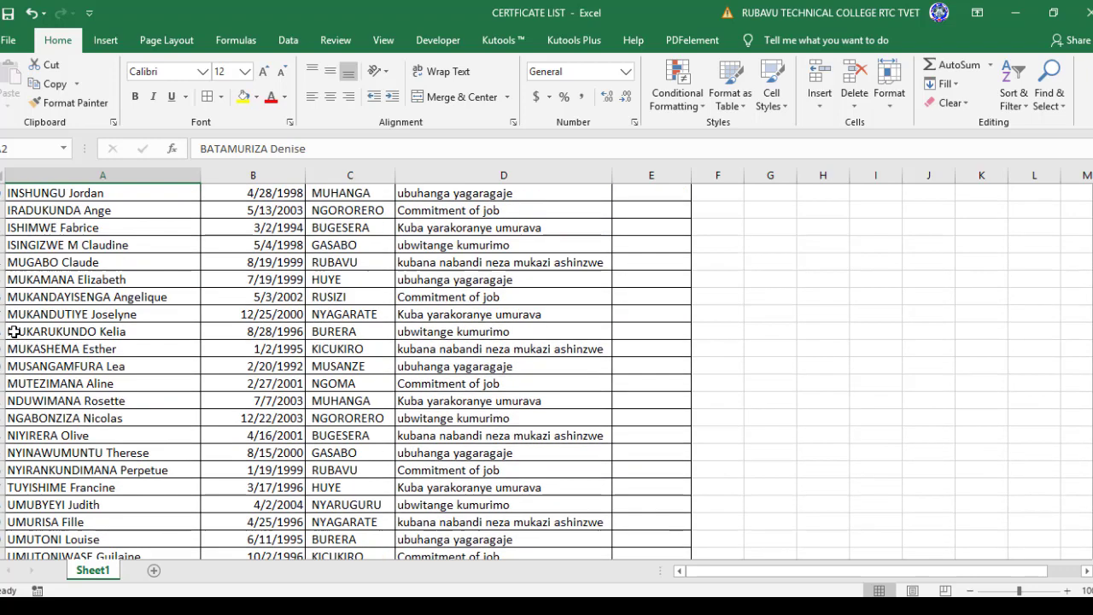
pyautogui.scroll(-5, 13, 331)
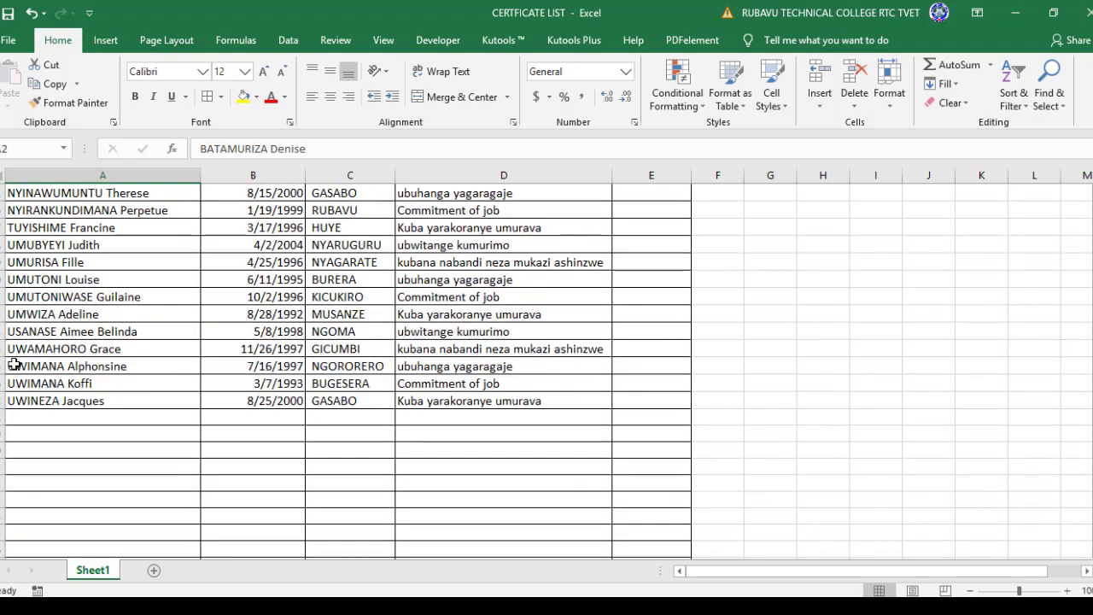
pyautogui.click(16, 401)
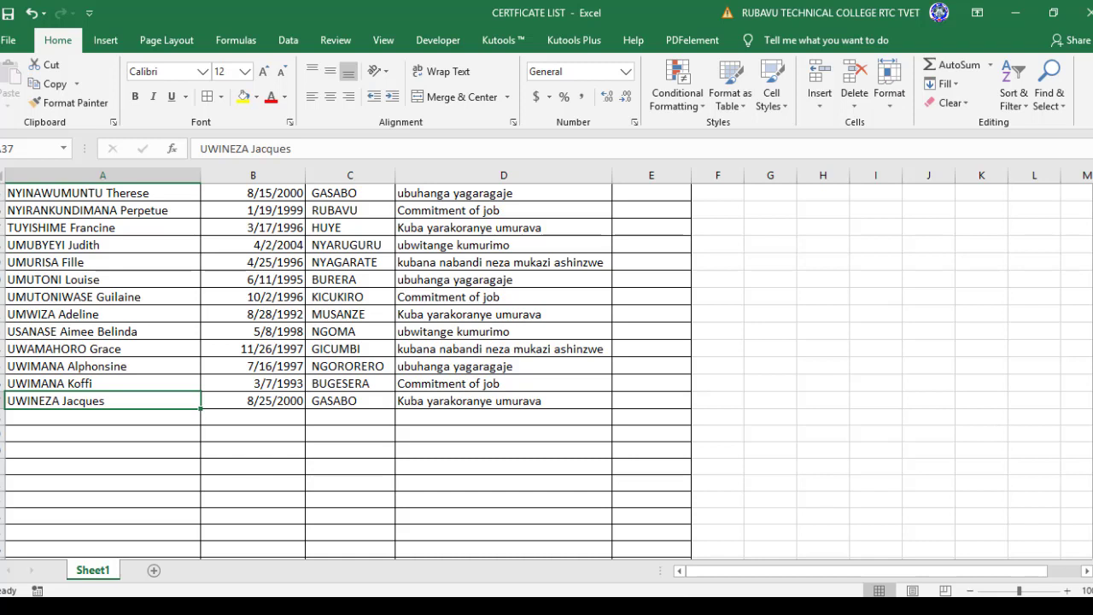
pyautogui.click(523, 530)
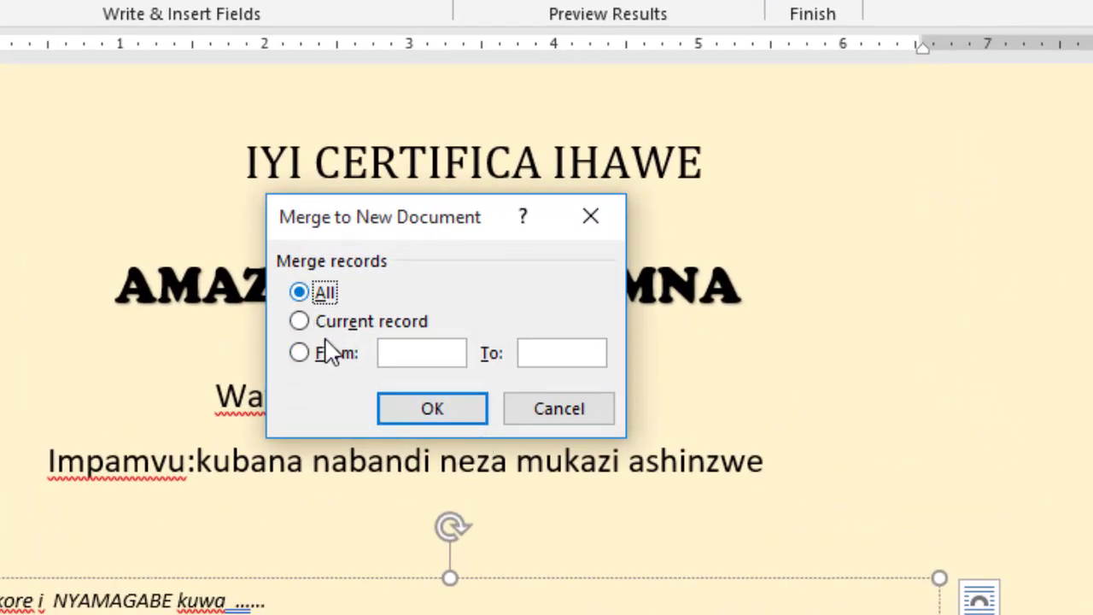
# Step: Confirm the All records merge to produce the Letters1 document of filled certificates
pyautogui.click(435, 412)
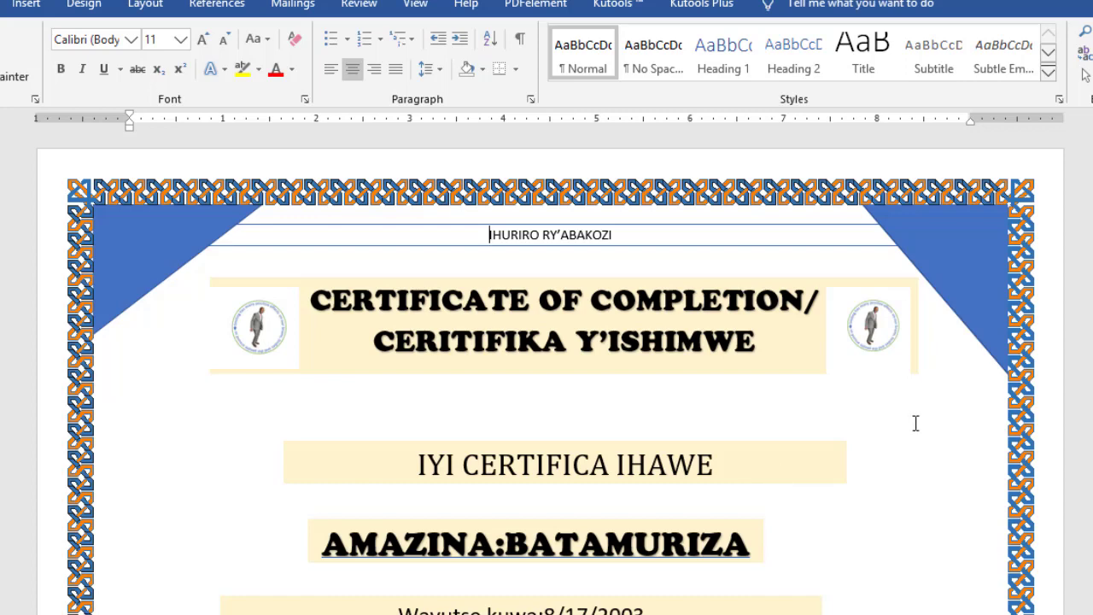
pyautogui.scroll(-2, 915, 423)
pyautogui.scroll(-1, 915, 423)
pyautogui.scroll(-1, 916, 423)
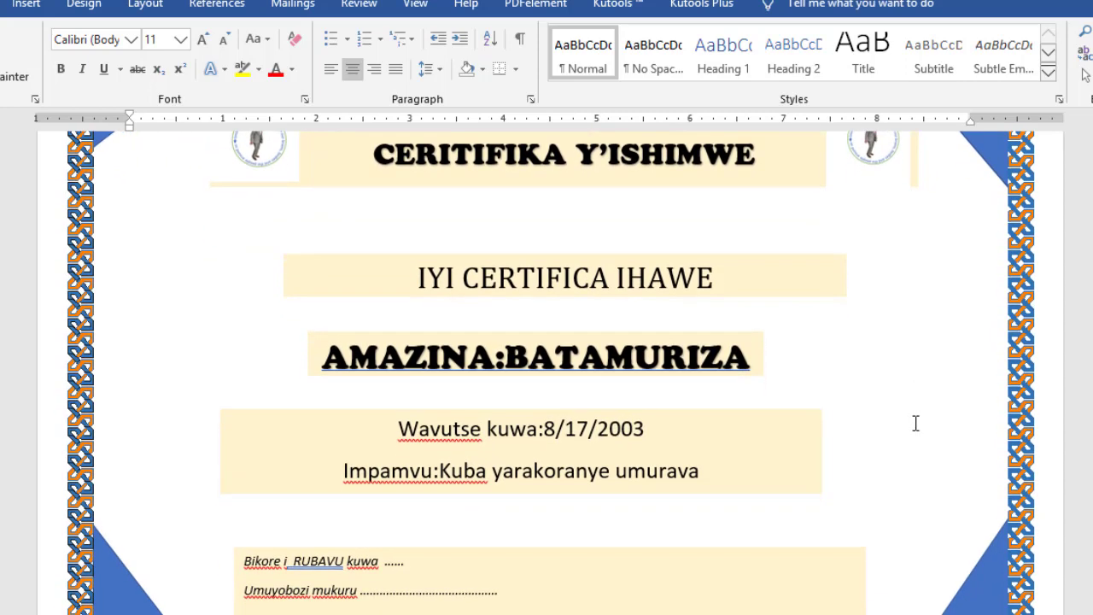
pyautogui.scroll(-1, 915, 423)
pyautogui.scroll(-3, 915, 423)
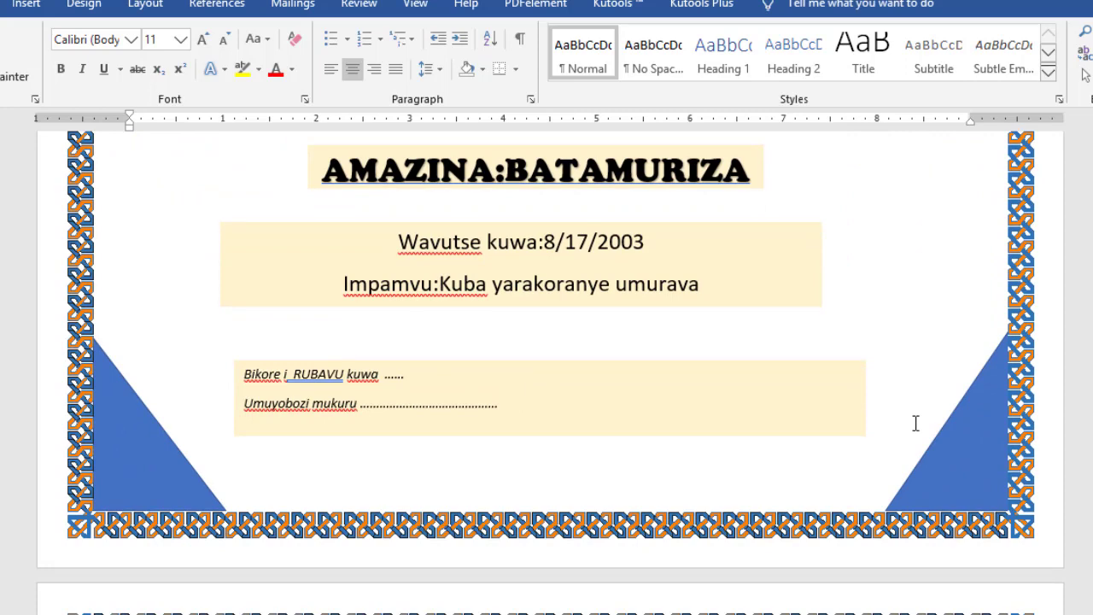
pyautogui.scroll(-1, 916, 423)
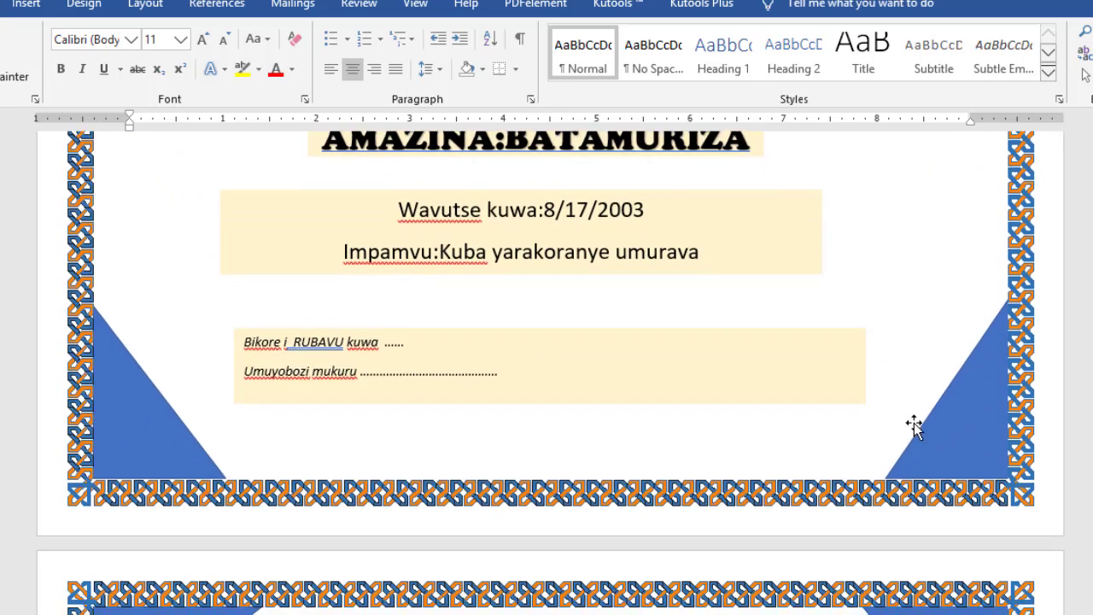
pyautogui.scroll(1, 914, 423)
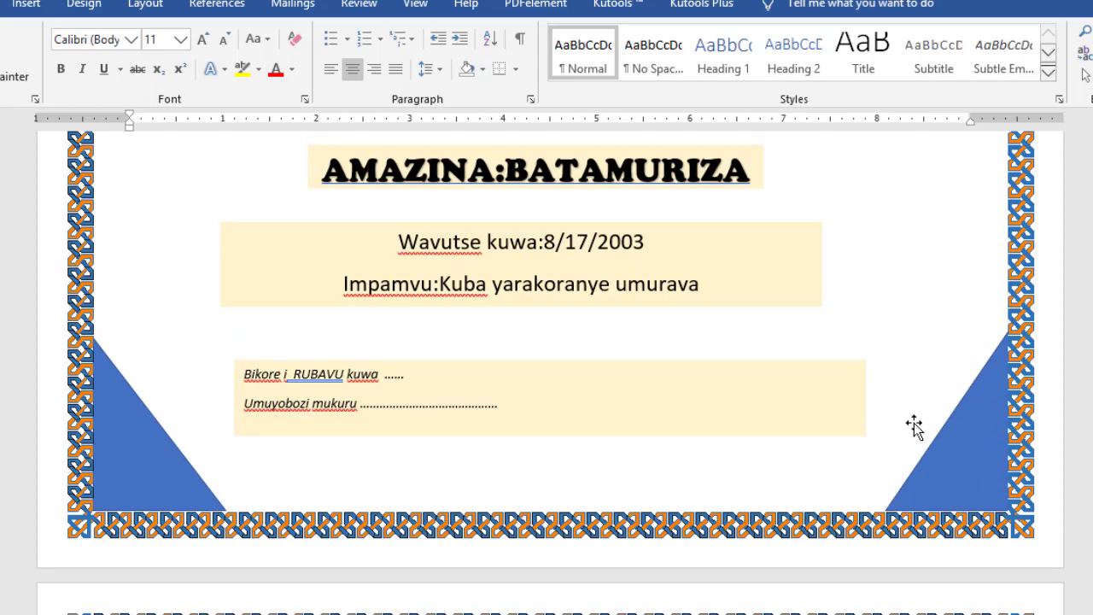
pyautogui.scroll(-2, 914, 426)
pyautogui.scroll(-4, 913, 427)
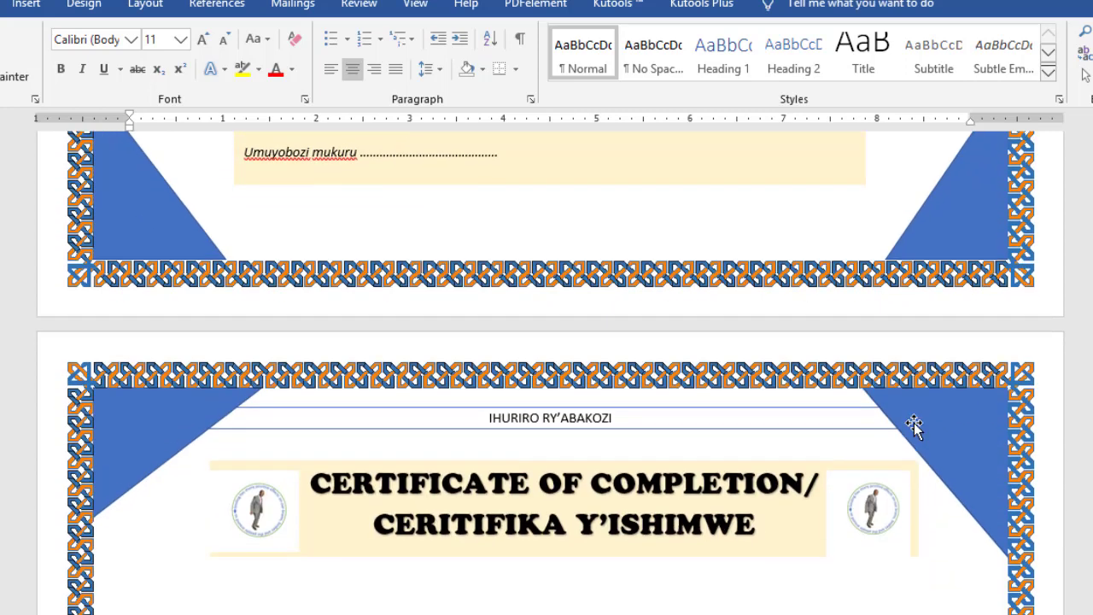
pyautogui.scroll(-1, 914, 427)
pyautogui.scroll(-2, 914, 424)
pyautogui.scroll(-2, 915, 422)
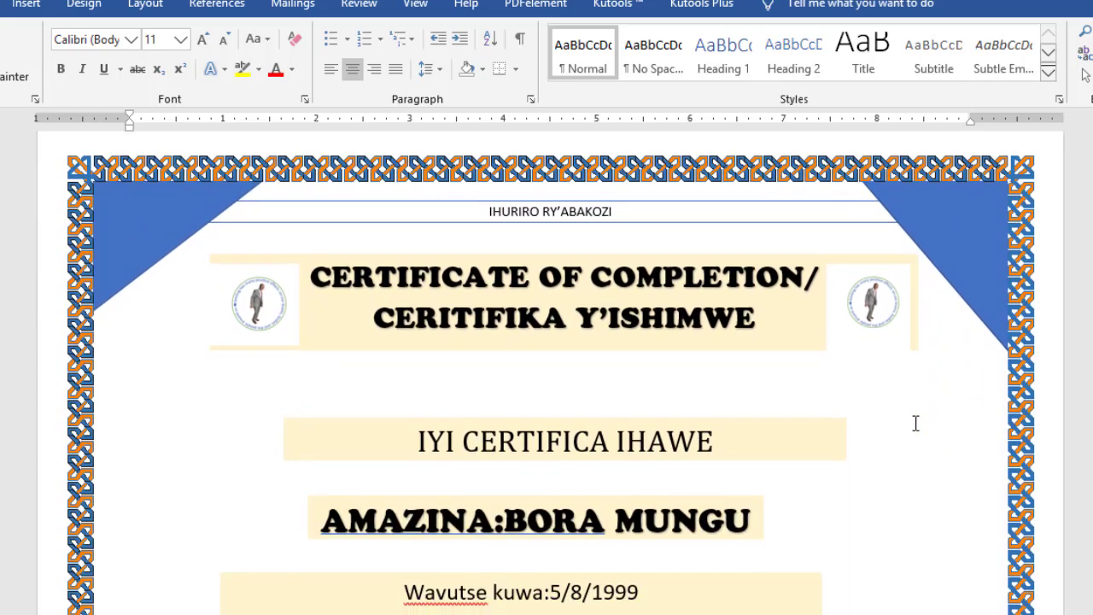
pyautogui.scroll(-1, 916, 423)
pyautogui.scroll(-2, 916, 423)
pyautogui.scroll(-3, 916, 422)
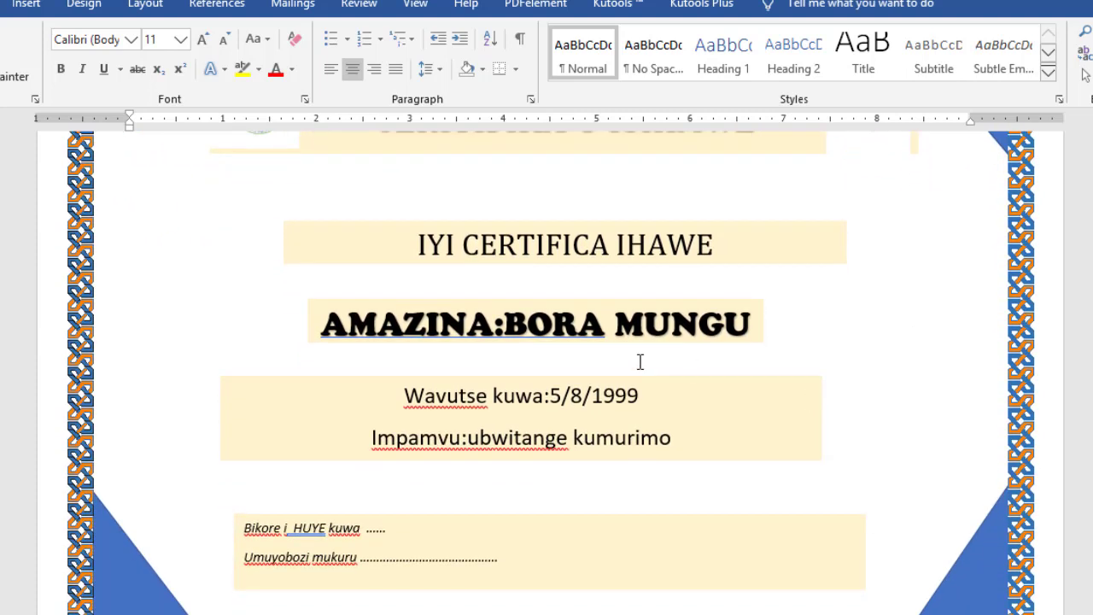
pyautogui.scroll(-3, 624, 331)
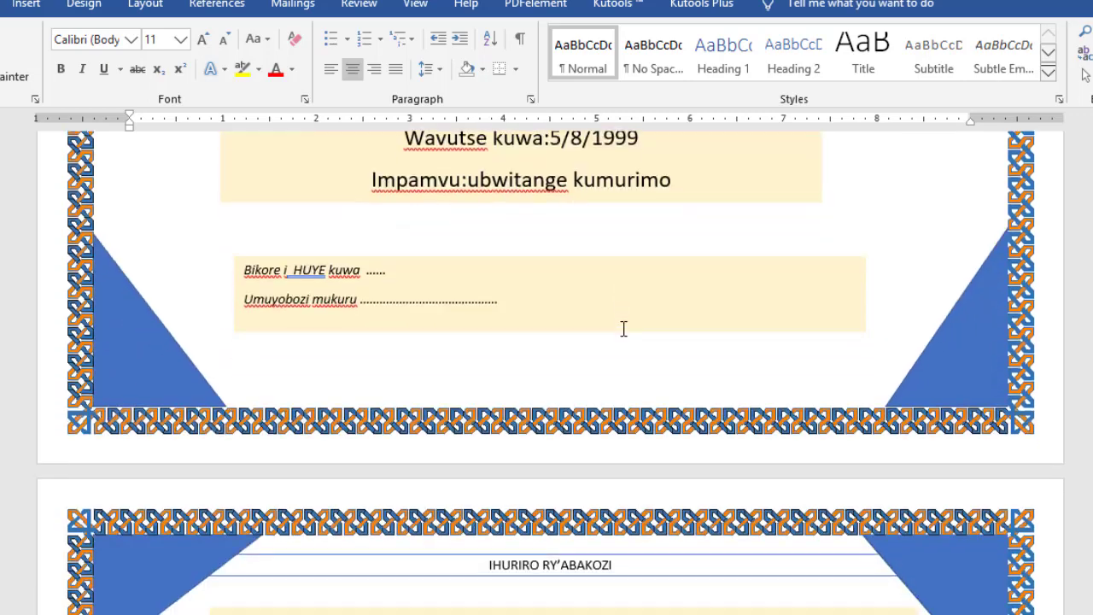
pyautogui.scroll(-1, 623, 328)
pyautogui.scroll(-3, 623, 329)
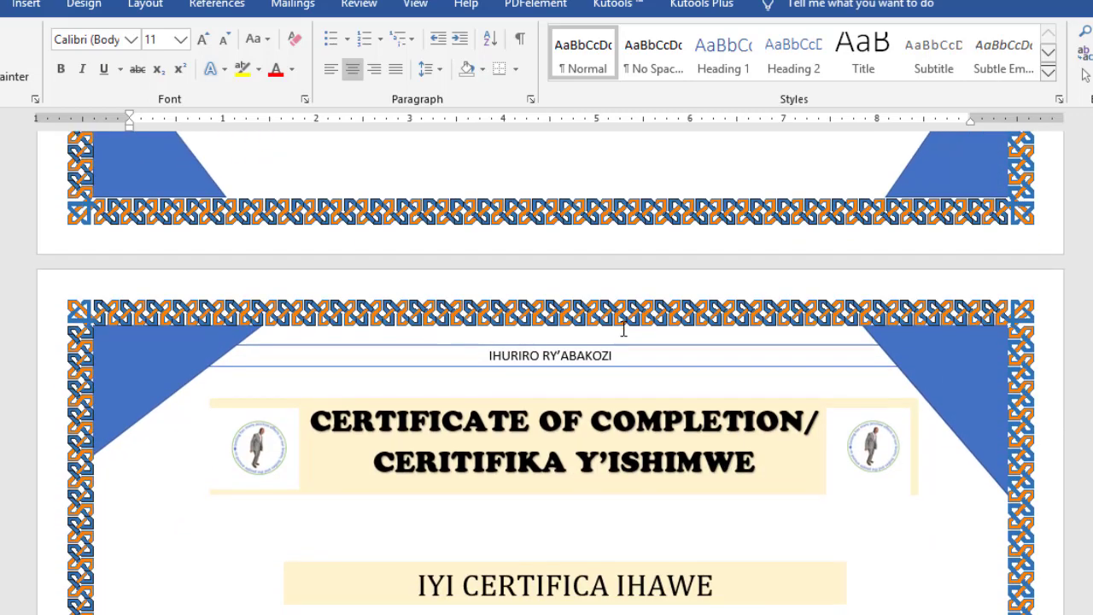
pyautogui.scroll(-2, 624, 331)
pyautogui.scroll(-2, 623, 329)
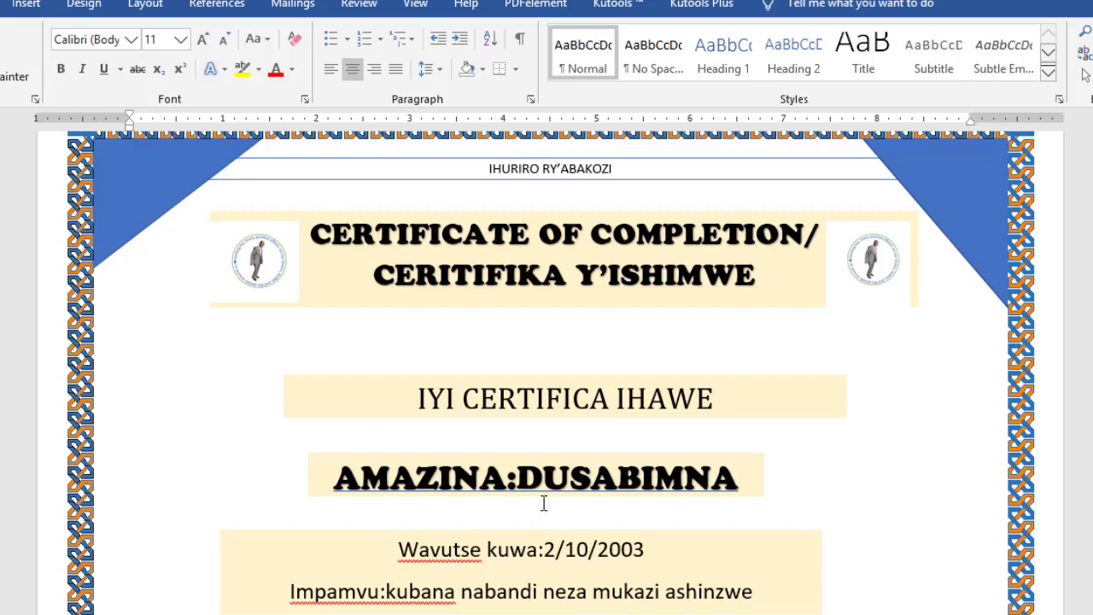
pyautogui.scroll(-2, 543, 503)
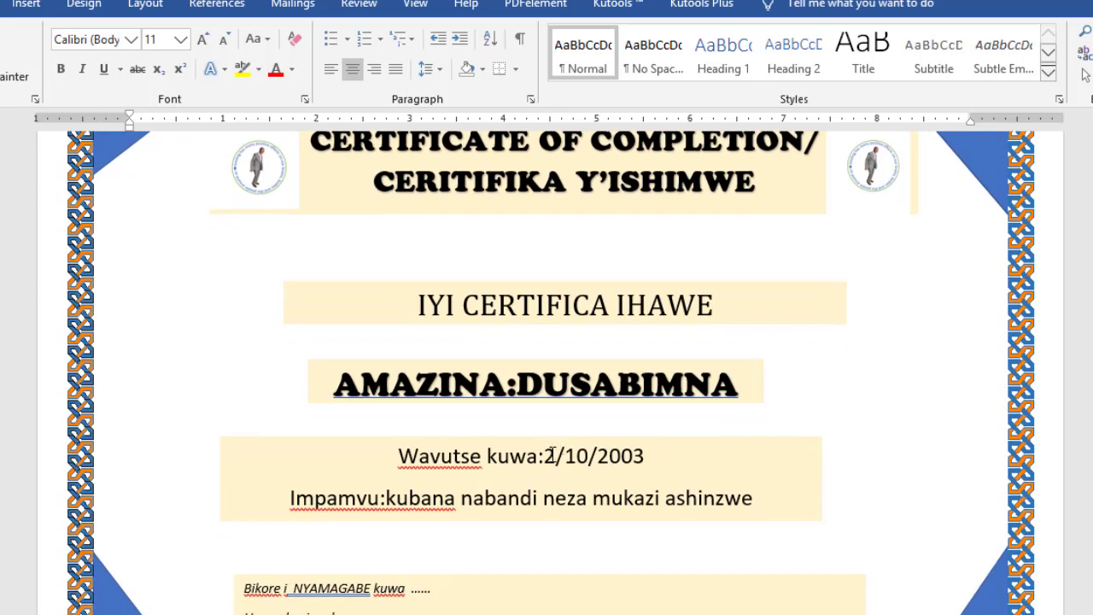
pyautogui.moveTo(544, 455); pyautogui.dragTo(634, 459)
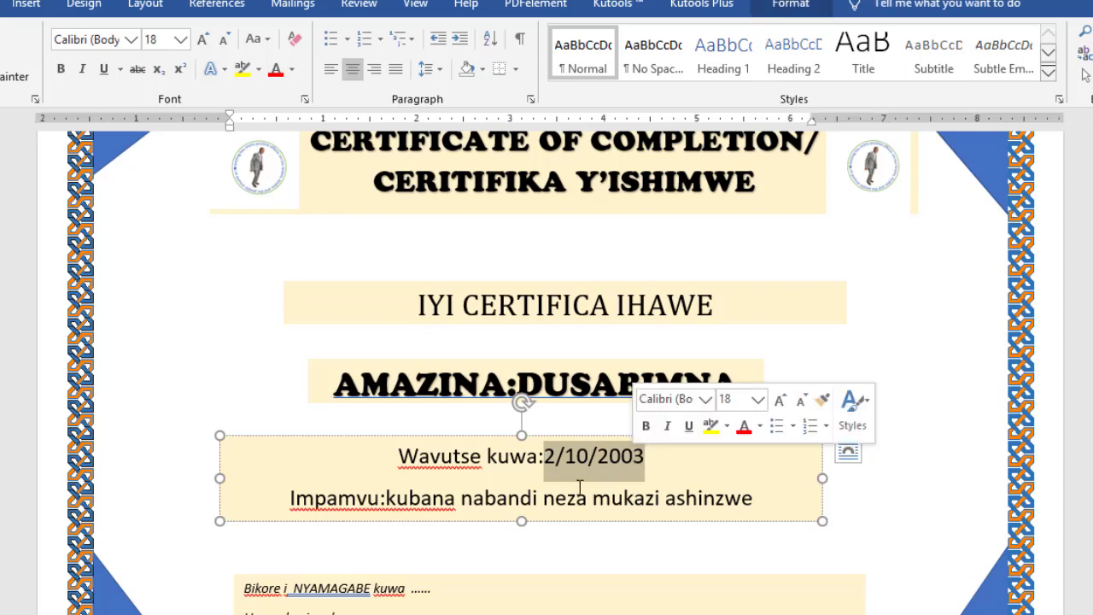
pyautogui.scroll(-1, 580, 488)
pyautogui.scroll(-3, 580, 488)
pyautogui.scroll(-1, 559, 468)
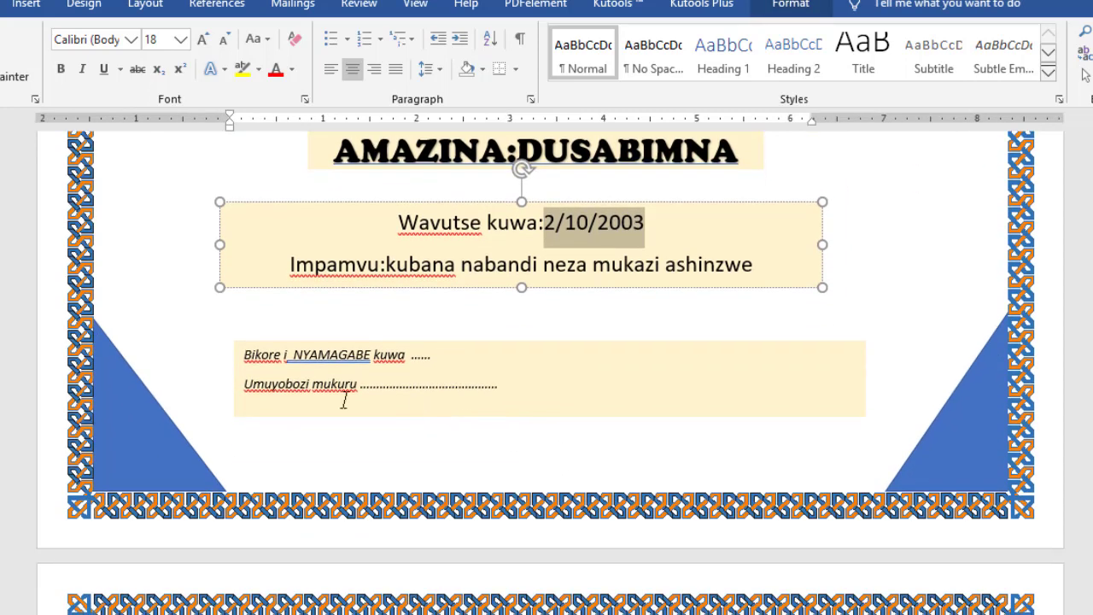
pyautogui.click(310, 350)
pyautogui.scroll(-1, 422, 386)
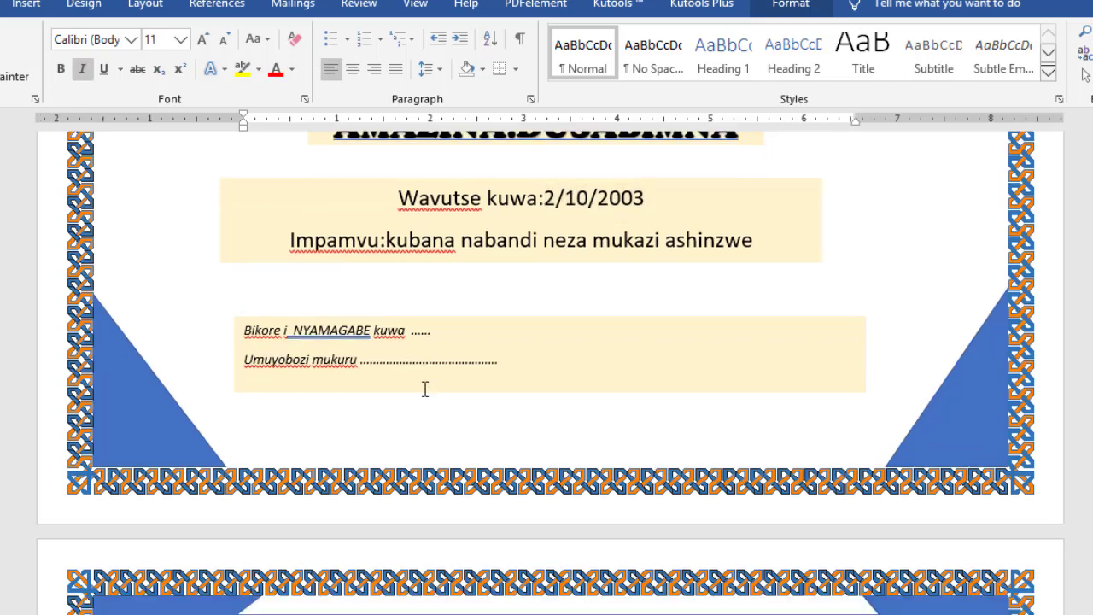
pyautogui.scroll(-4, 424, 390)
pyautogui.scroll(-1, 427, 390)
pyautogui.scroll(-3, 431, 389)
pyautogui.scroll(-1, 437, 390)
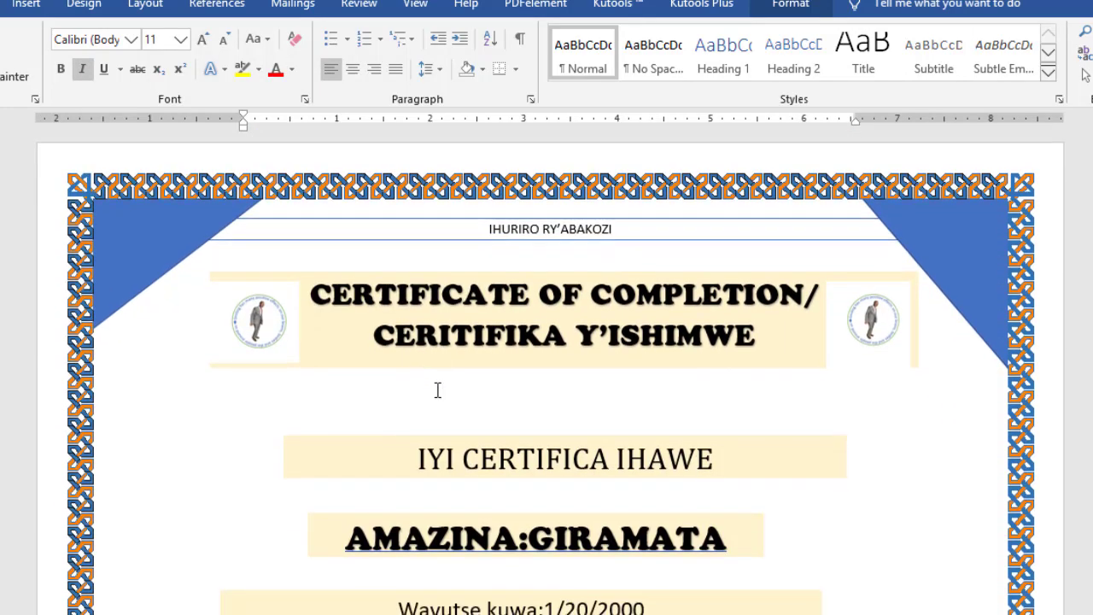
pyautogui.scroll(-1, 466, 396)
pyautogui.scroll(-1, 476, 405)
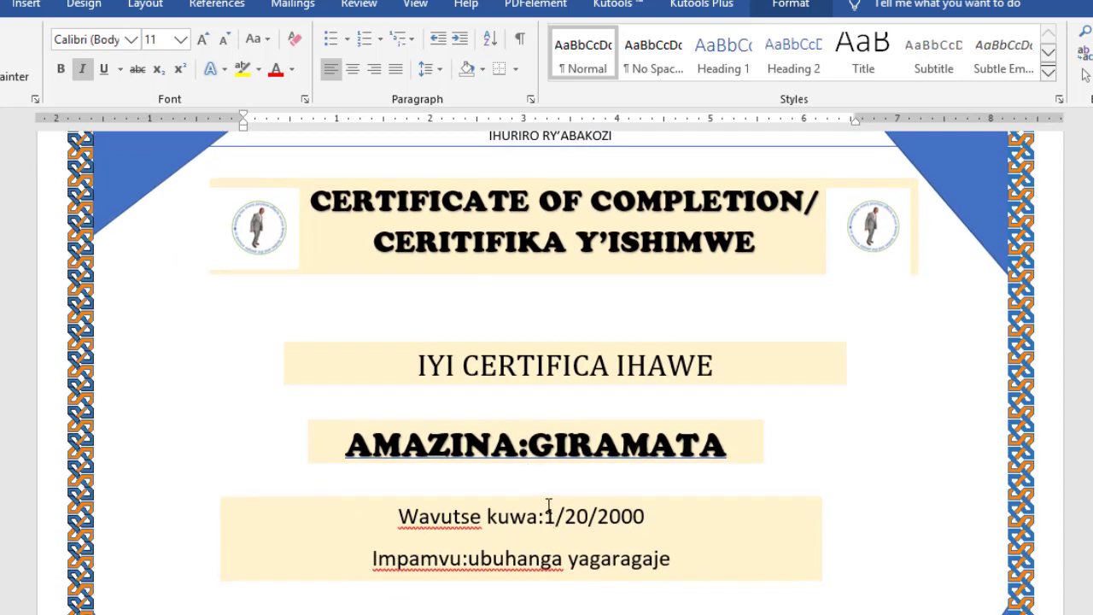
pyautogui.moveTo(546, 515); pyautogui.dragTo(643, 528)
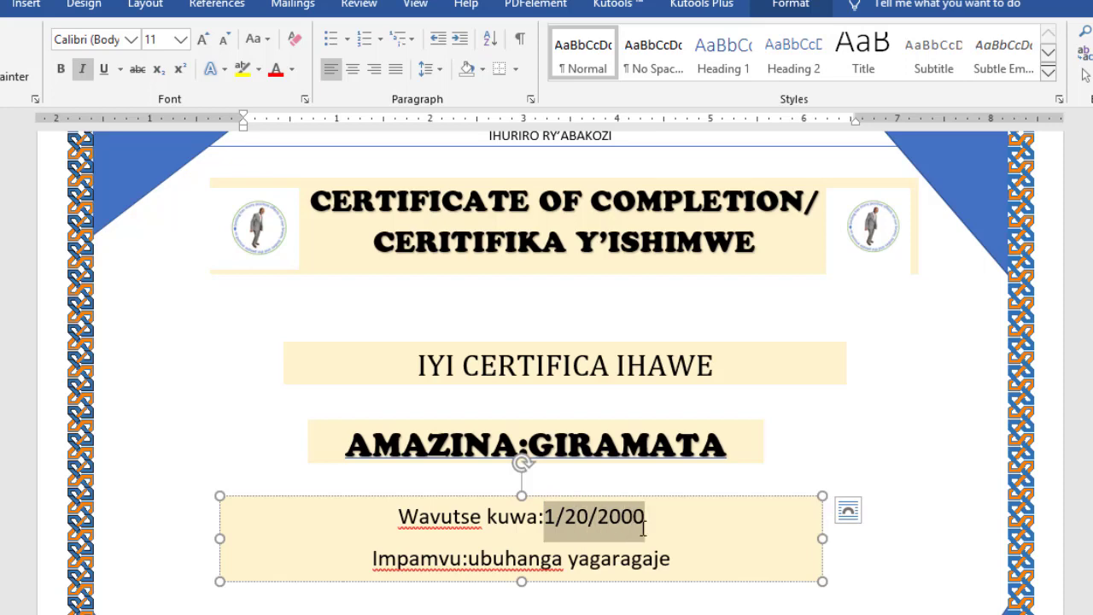
pyautogui.scroll(-2, 581, 538)
pyautogui.scroll(-2, 582, 536)
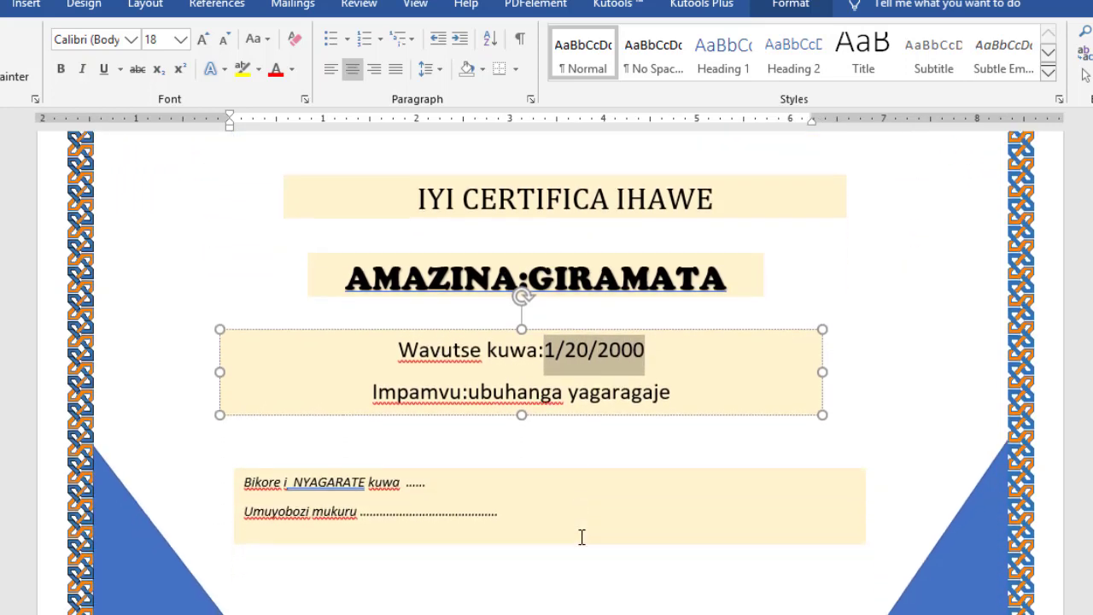
pyautogui.scroll(-1, 582, 536)
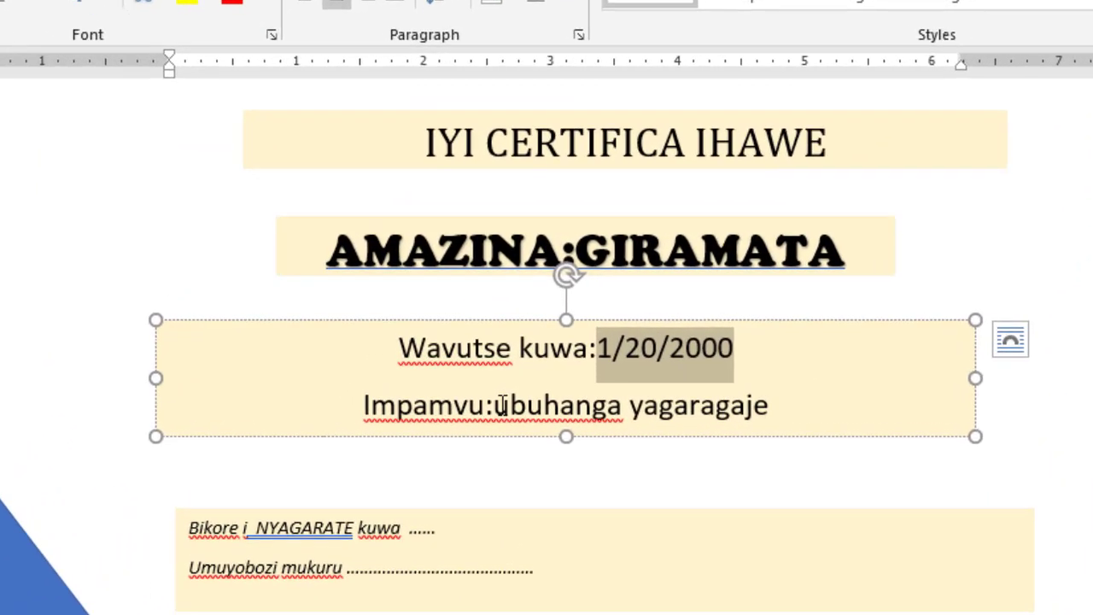
pyautogui.moveTo(495, 405); pyautogui.dragTo(722, 423)
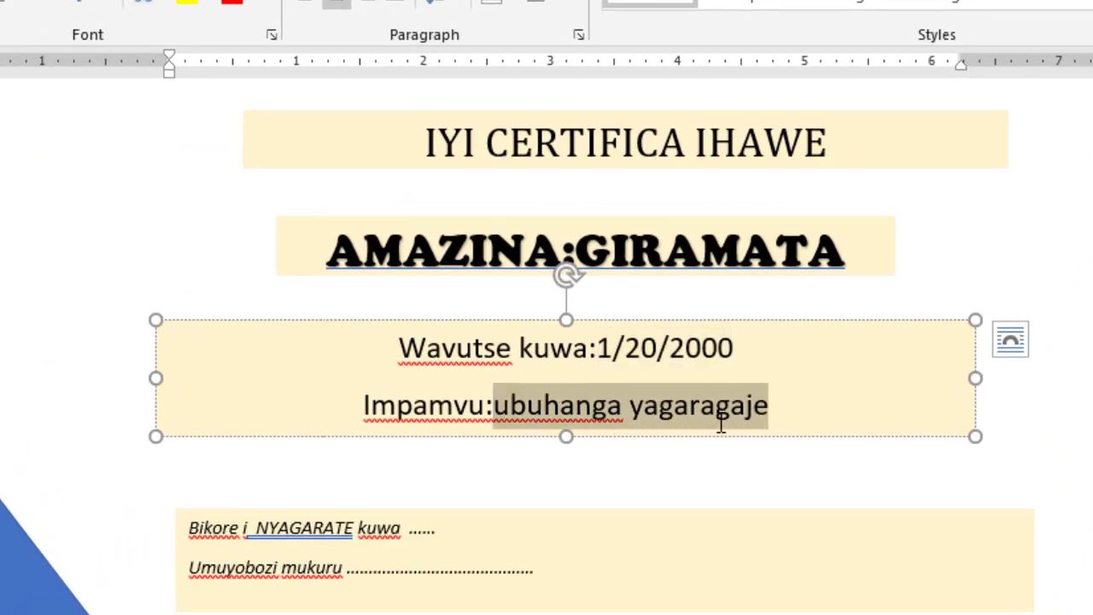
pyautogui.scroll(-3, 510, 529)
pyautogui.scroll(-1, 492, 507)
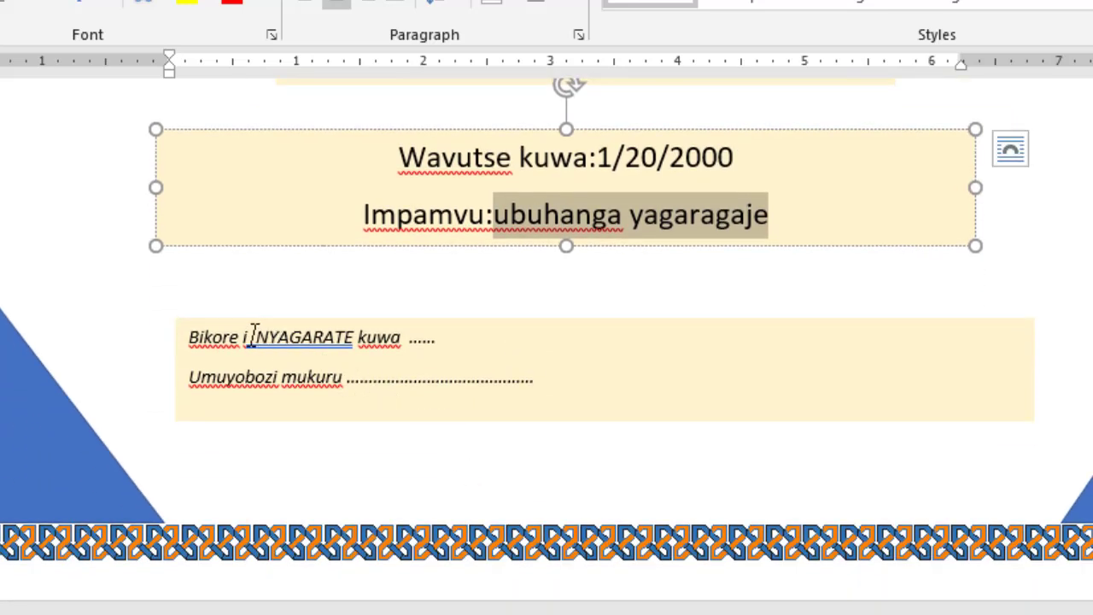
pyautogui.click(314, 341)
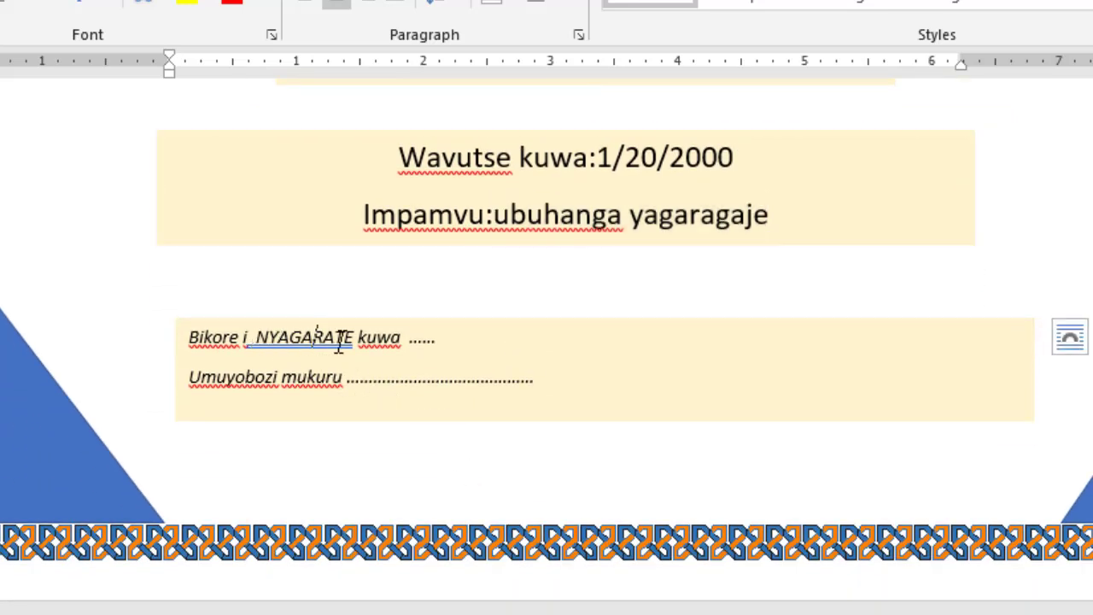
pyautogui.keyDown('shift'); pyautogui.click(339, 340); pyautogui.keyUp('shift')
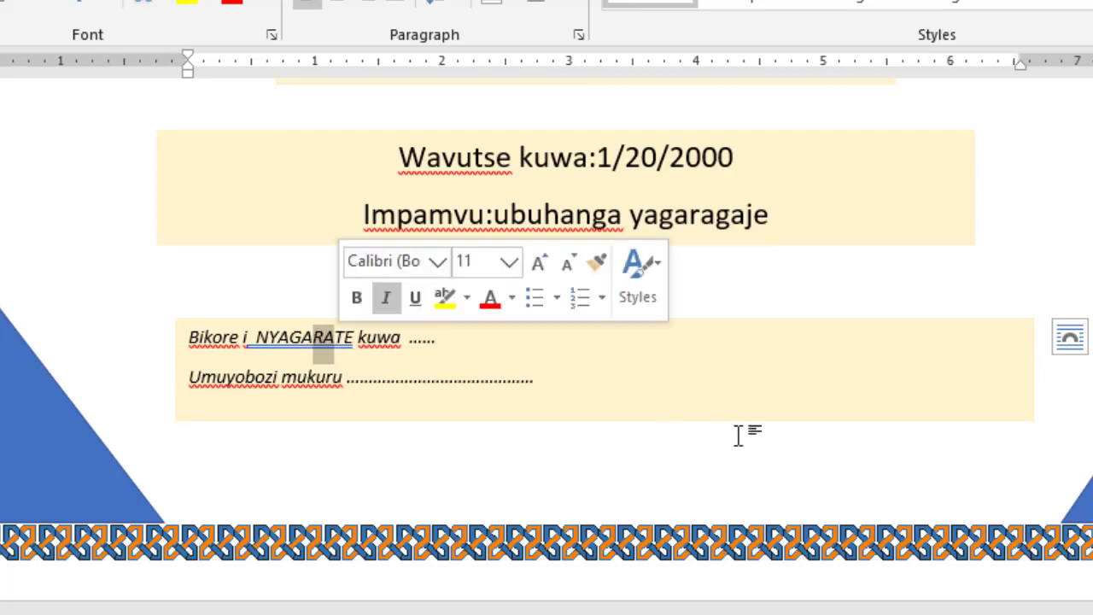
pyautogui.scroll(-2, 736, 434)
pyautogui.scroll(-4, 730, 432)
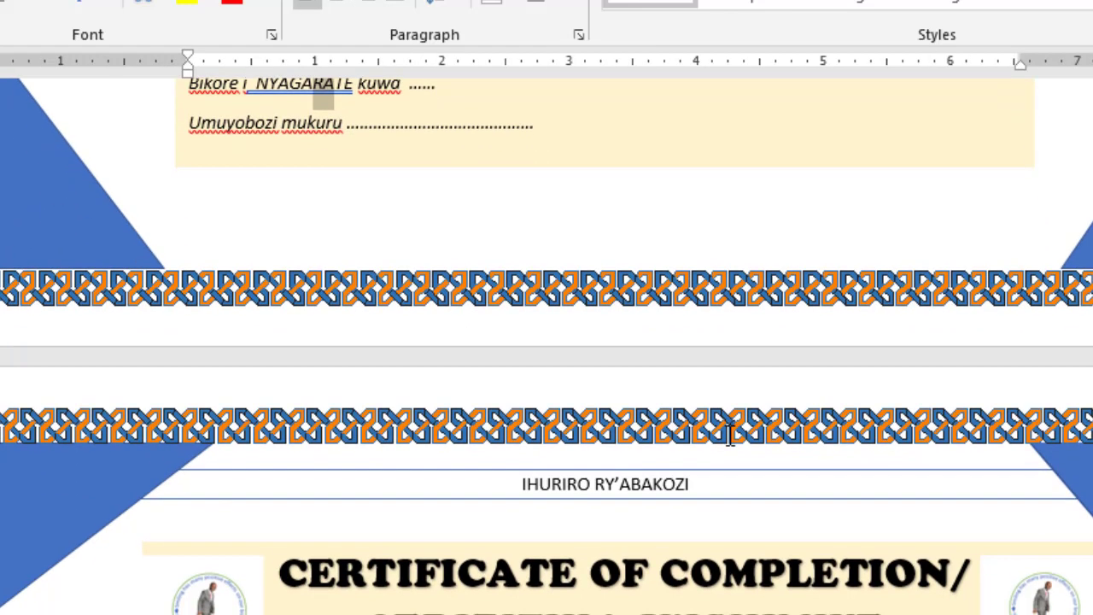
pyautogui.scroll(-3, 722, 433)
pyautogui.scroll(-1, 717, 435)
pyautogui.scroll(-3, 717, 434)
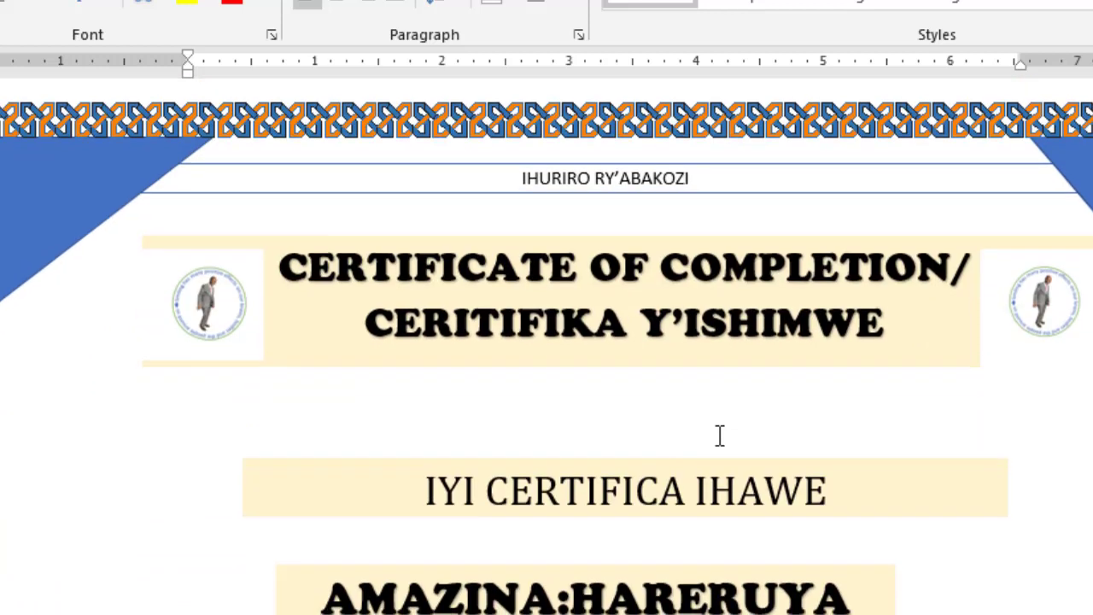
pyautogui.scroll(-5, 693, 437)
pyautogui.scroll(-1, 649, 444)
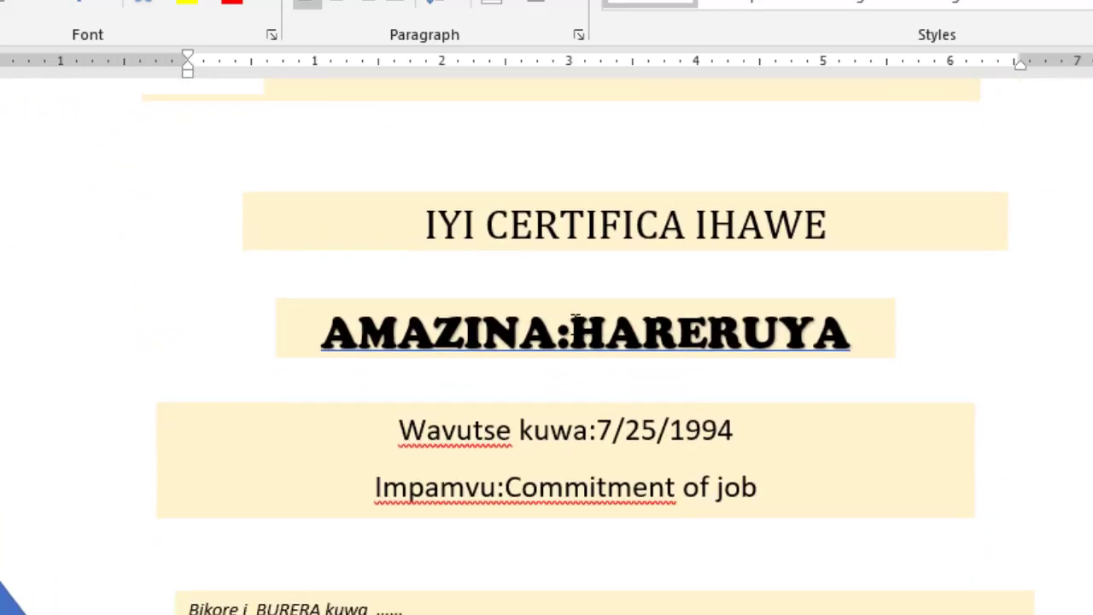
pyautogui.moveTo(571, 319); pyautogui.dragTo(841, 362)
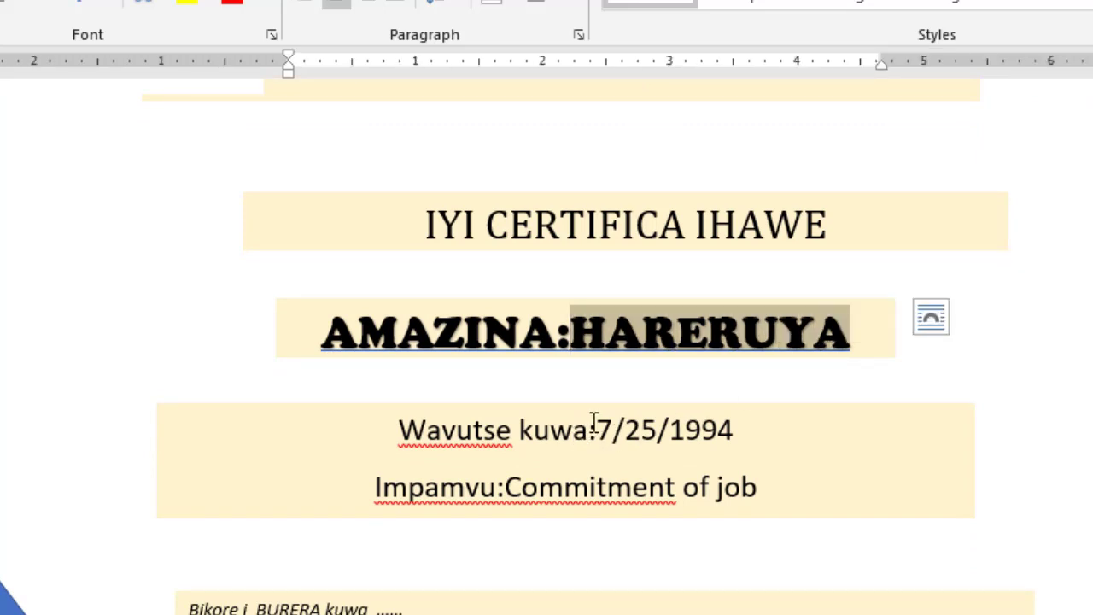
pyautogui.moveTo(596, 427); pyautogui.dragTo(720, 435)
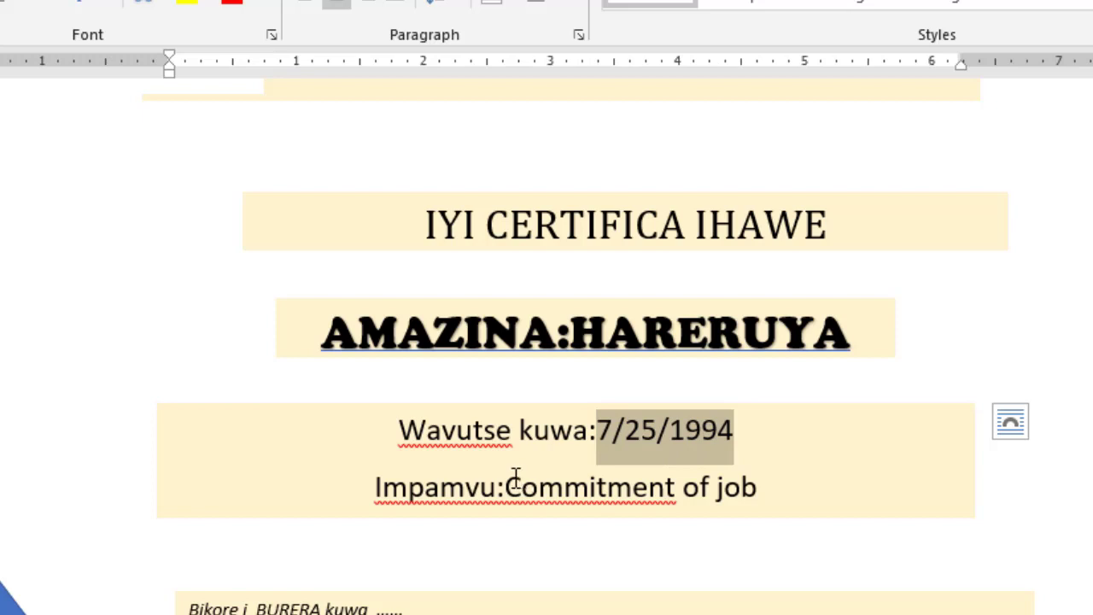
pyautogui.moveTo(509, 489); pyautogui.dragTo(749, 499)
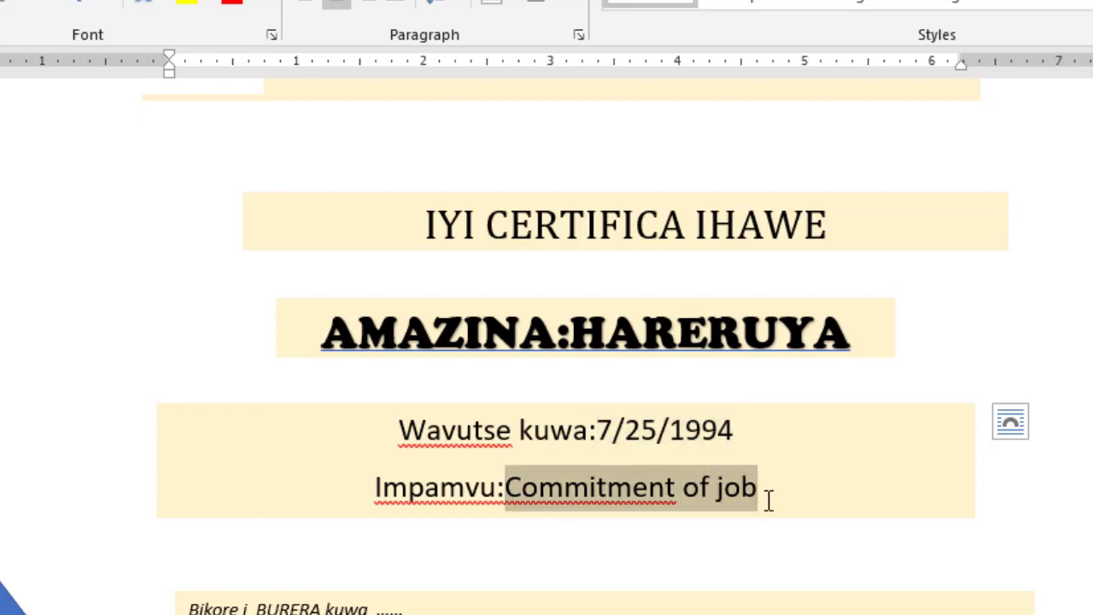
pyautogui.scroll(-3, 598, 547)
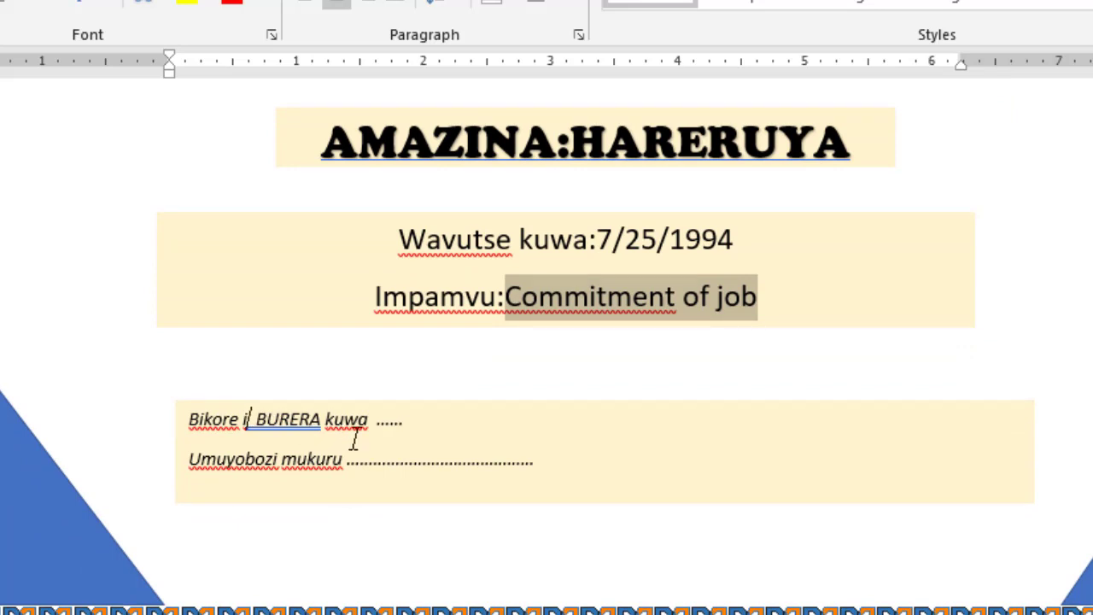
pyautogui.moveTo(245, 418)
pyautogui.mouseDown()
pyautogui.moveTo(312, 444)
pyautogui.moveTo(355, 440)
pyautogui.mouseUp()
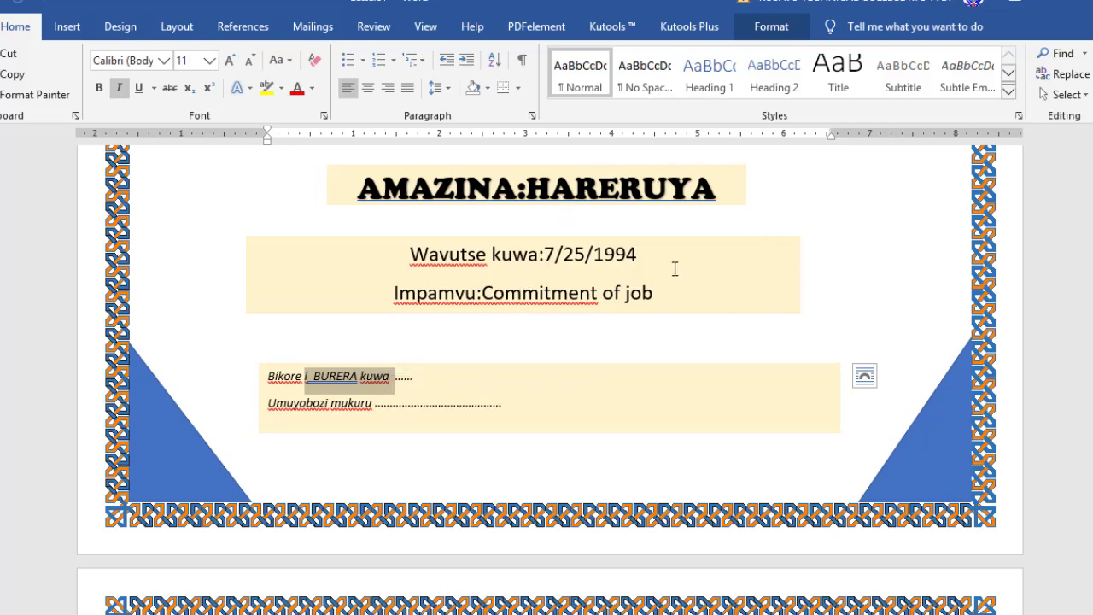
pyautogui.scroll(-2, 584, 296)
pyautogui.scroll(-1, 585, 296)
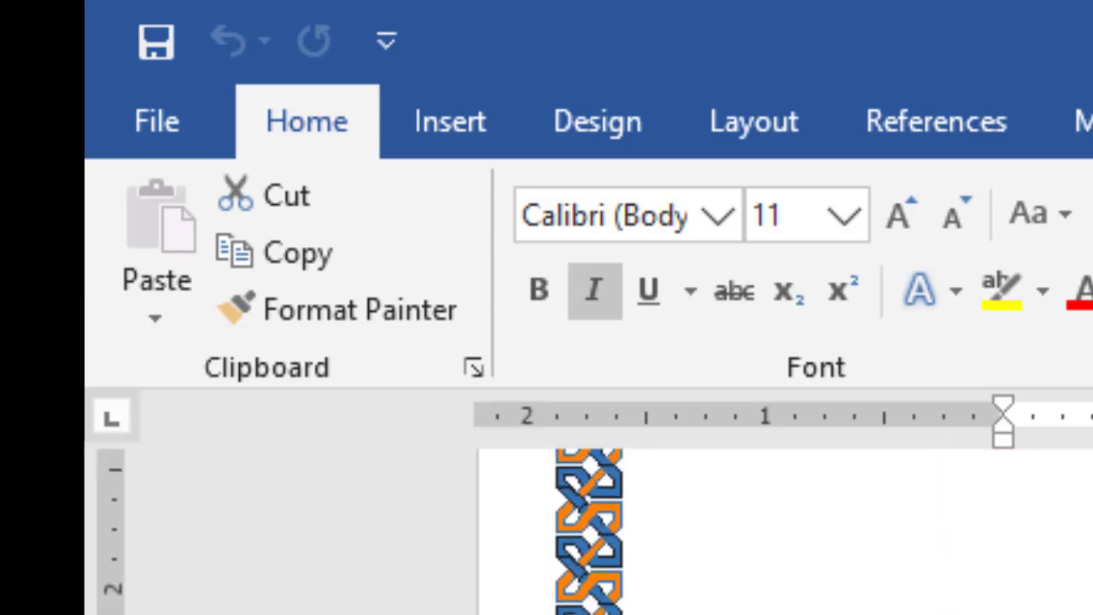
pyautogui.scroll(-1, 768, 529)
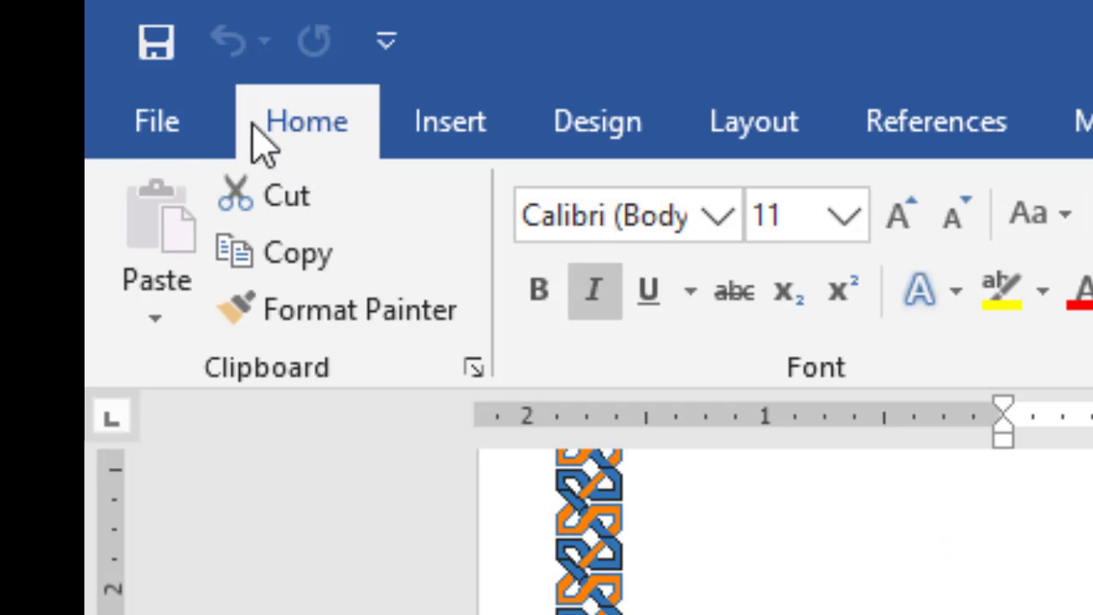
# Step: Save the merged document as a Word Document named 'certicate z'abantu 36 bose'
pyautogui.click(175, 53)
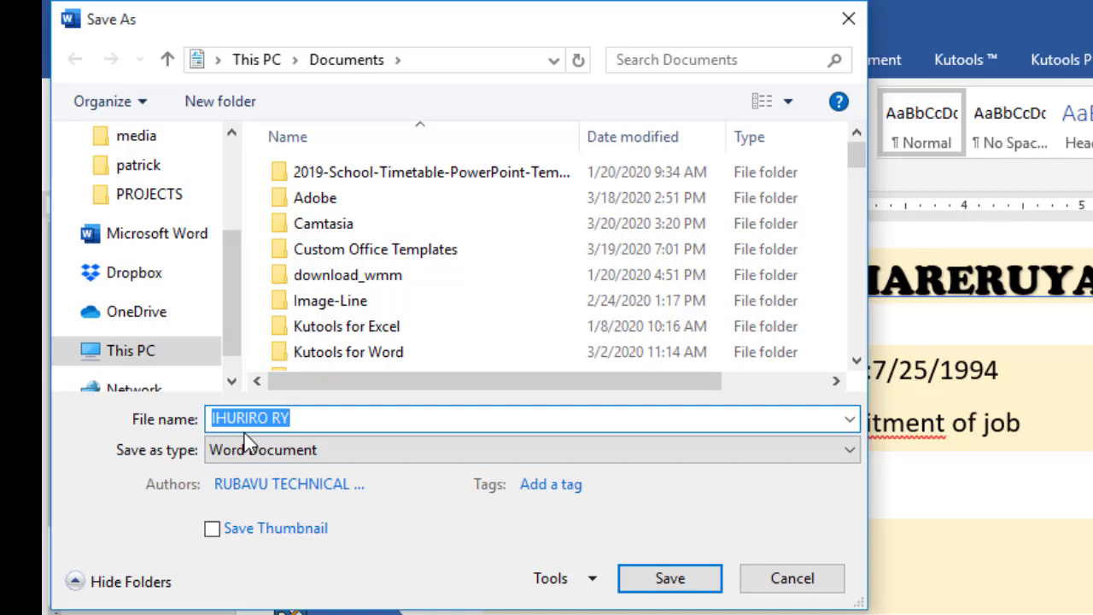
pyautogui.write('c')
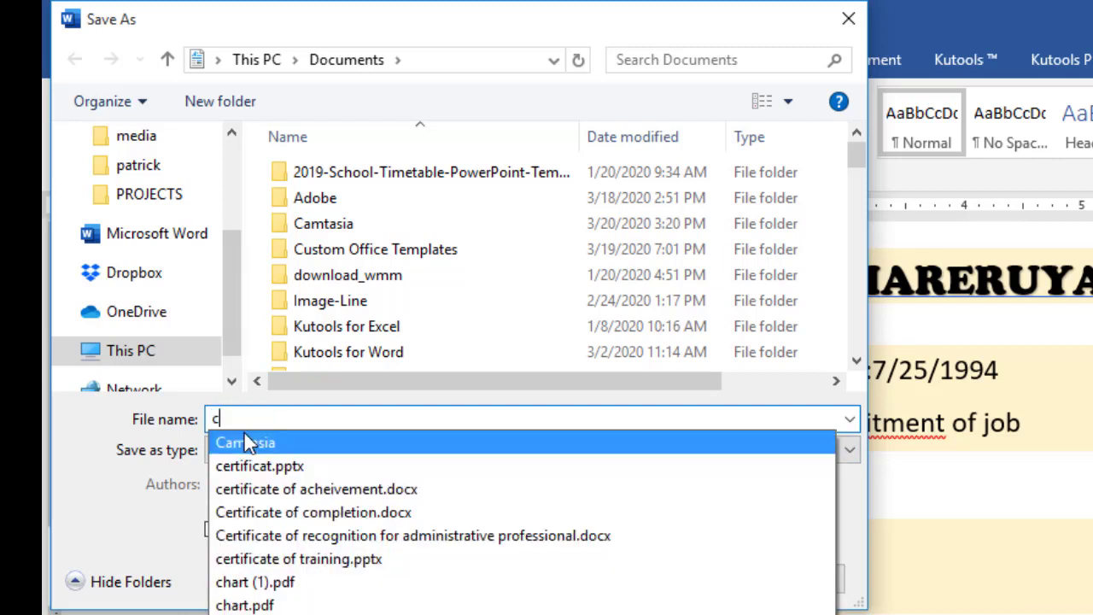
pyautogui.write('ert')
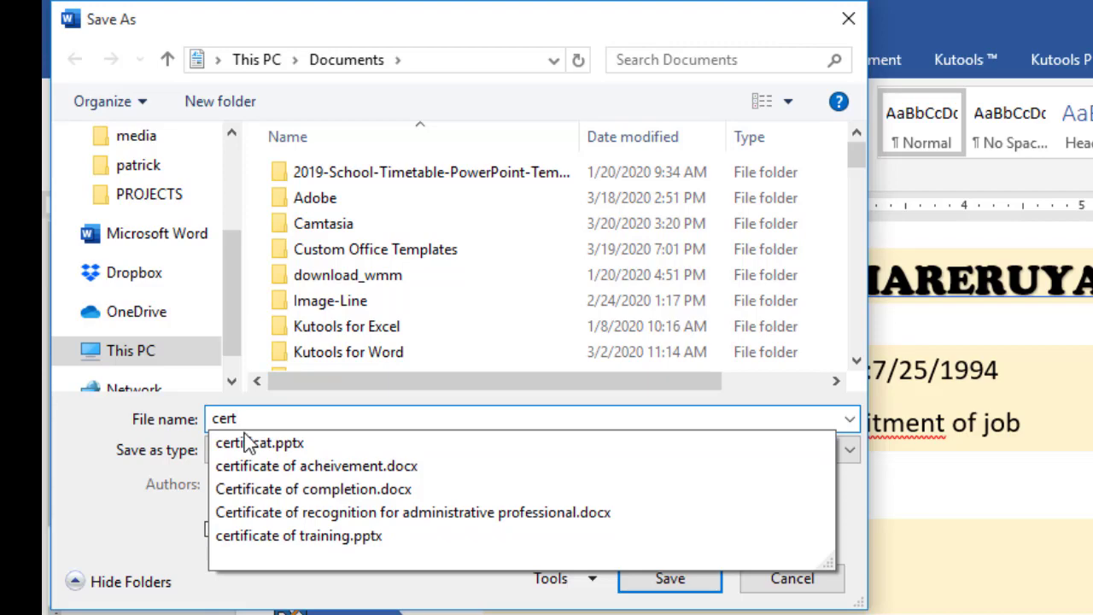
pyautogui.write('i')
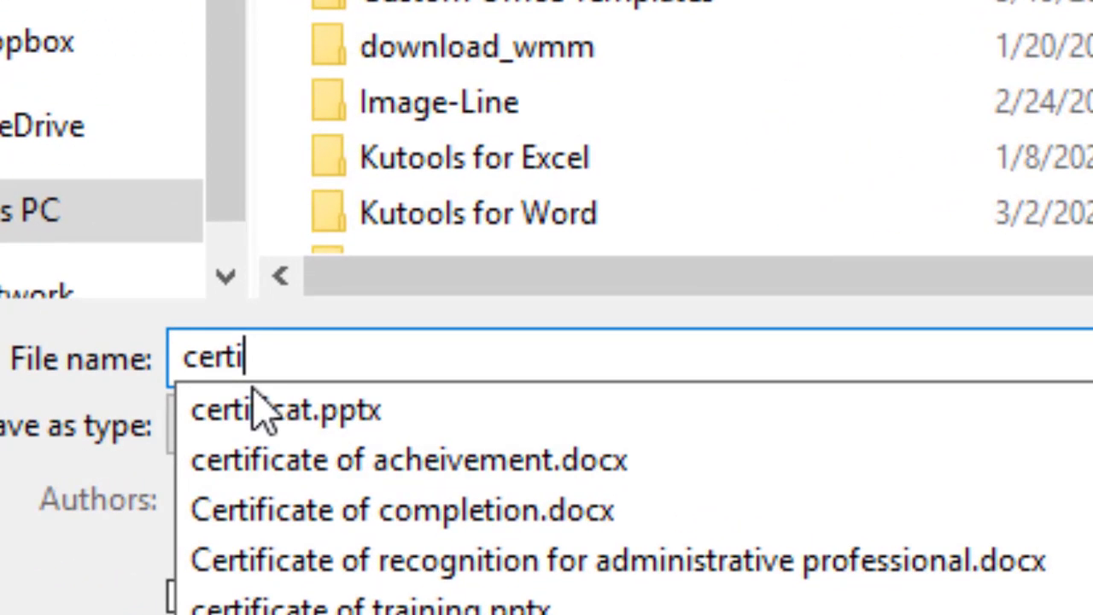
pyautogui.write('cat')
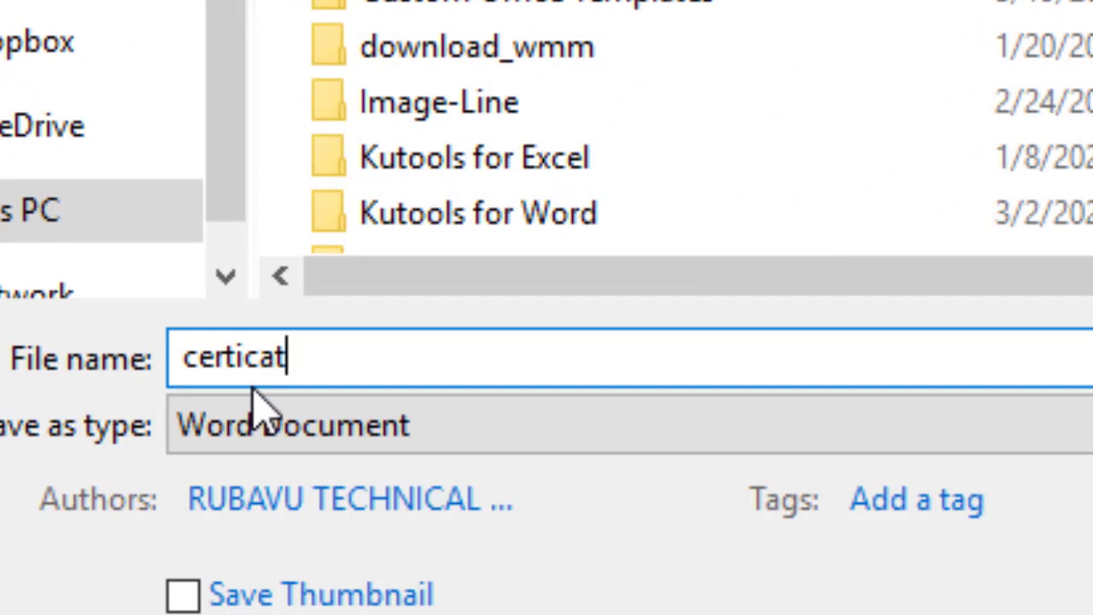
pyautogui.write('e')
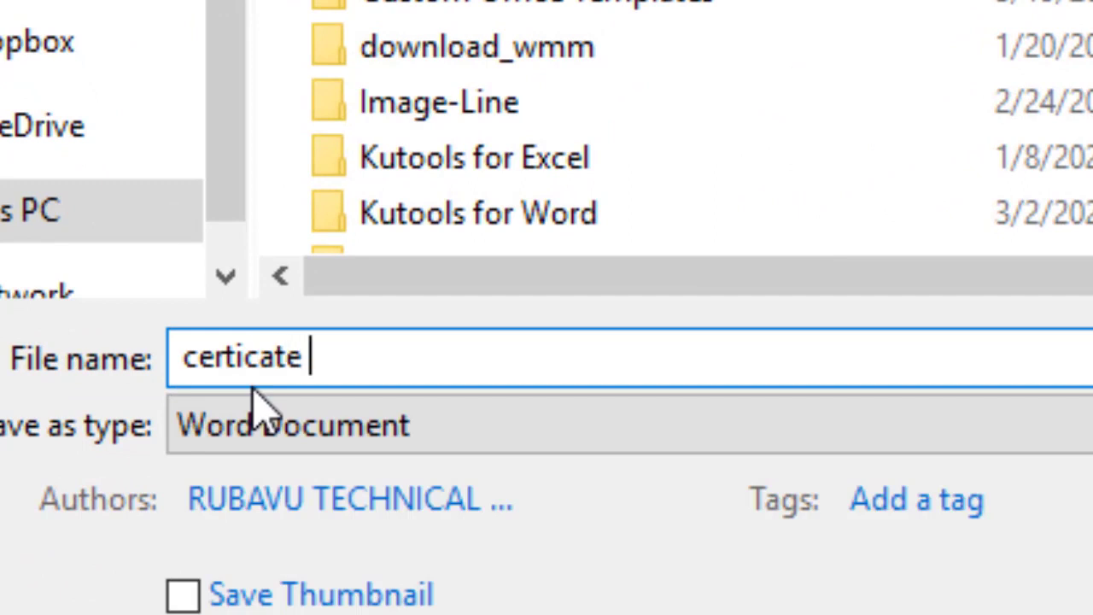
pyautogui.write(' z')
pyautogui.write('.')
pyautogui.press('BackSpace')
pyautogui.write("'")
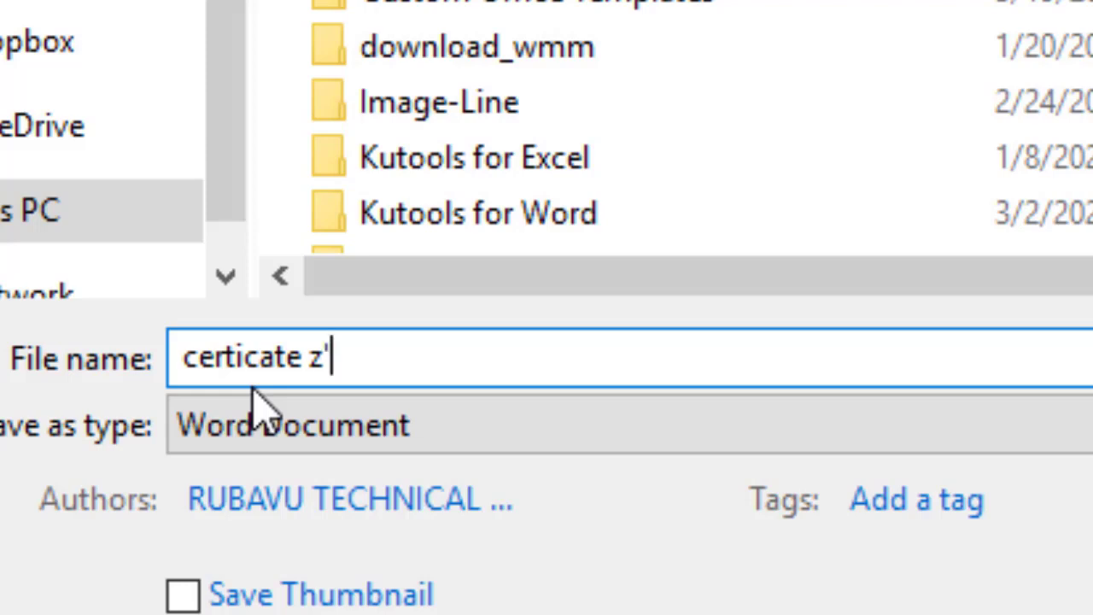
pyautogui.write('ab')
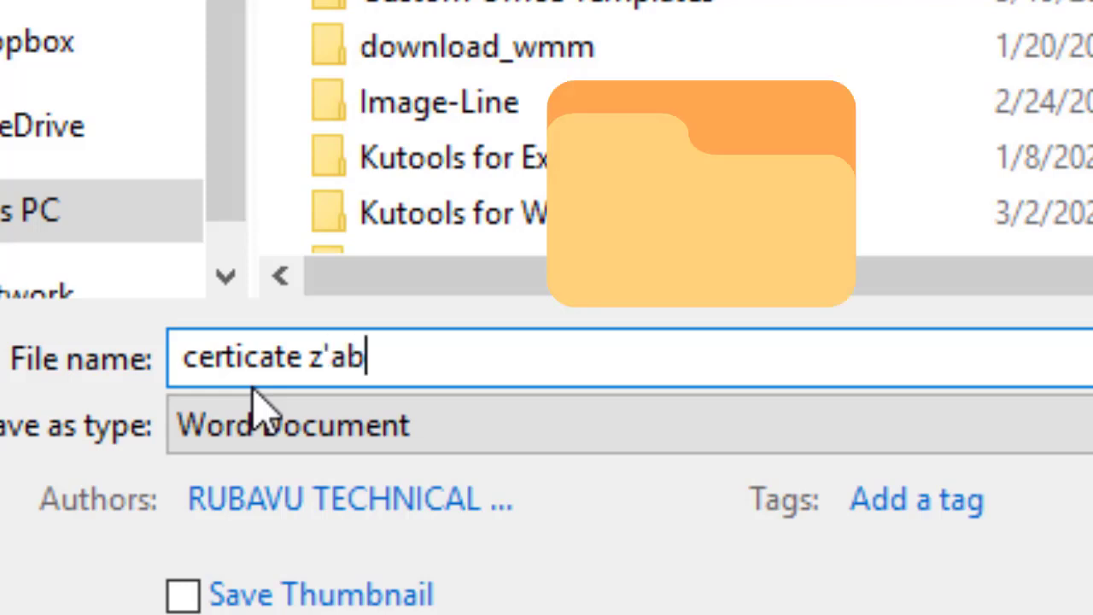
pyautogui.write('ant')
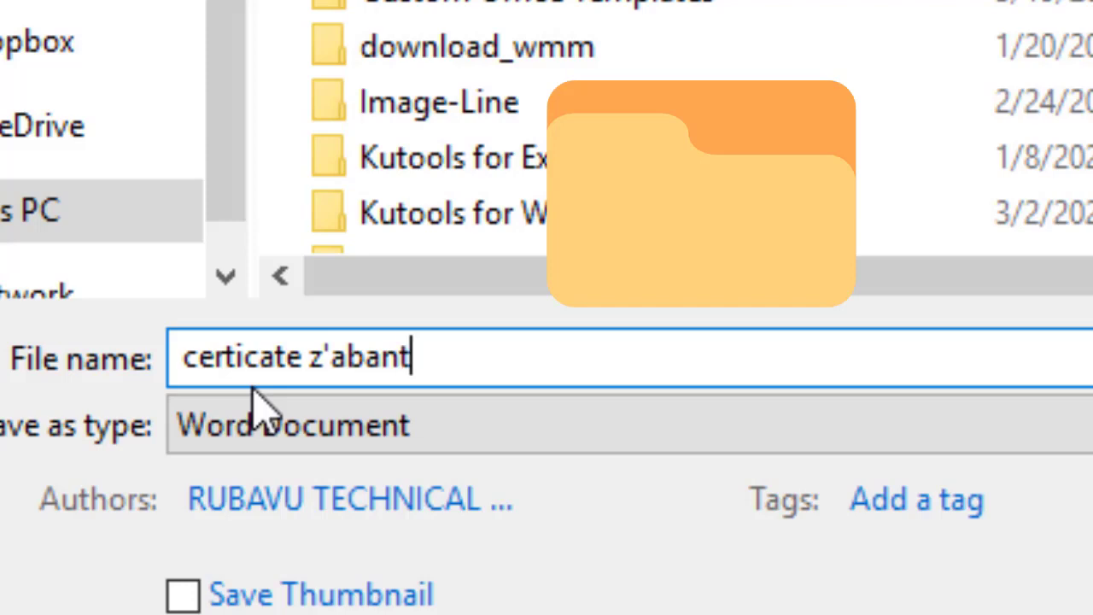
pyautogui.write('u')
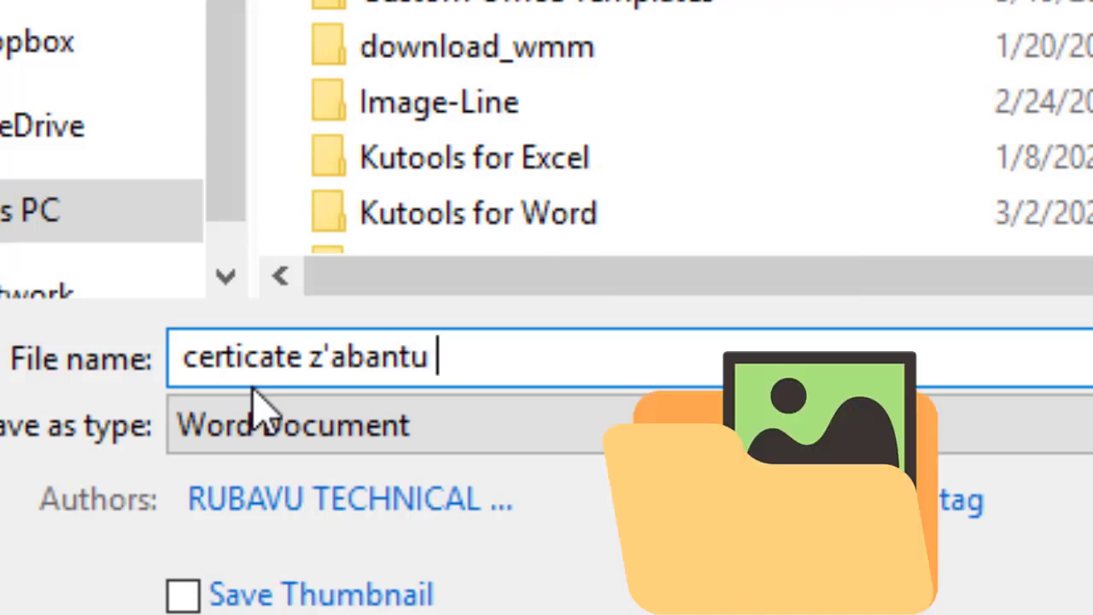
pyautogui.write(' 3')
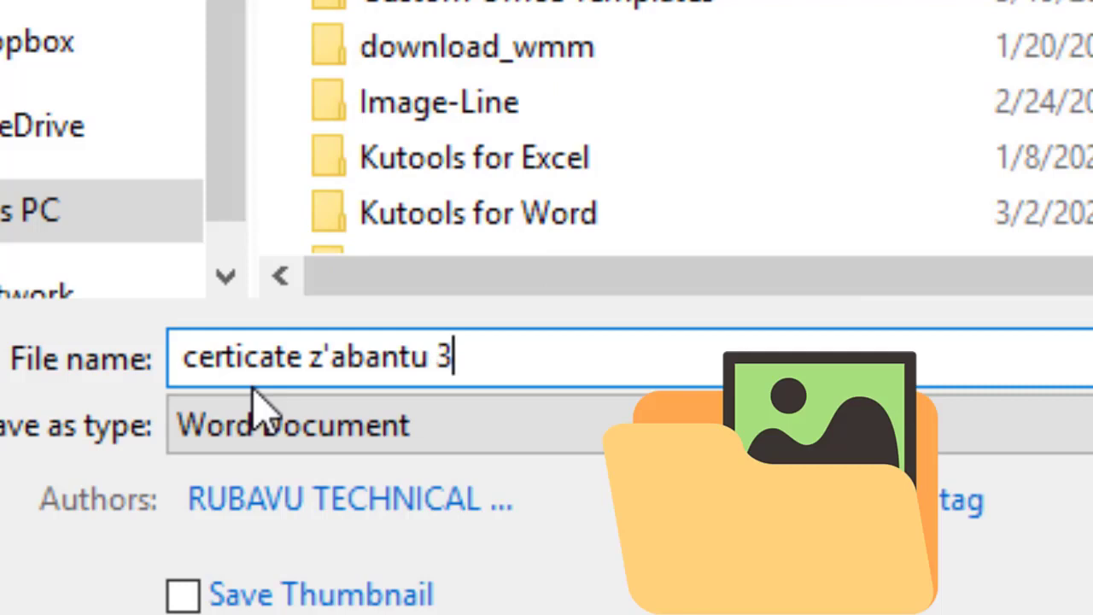
pyautogui.write('6')
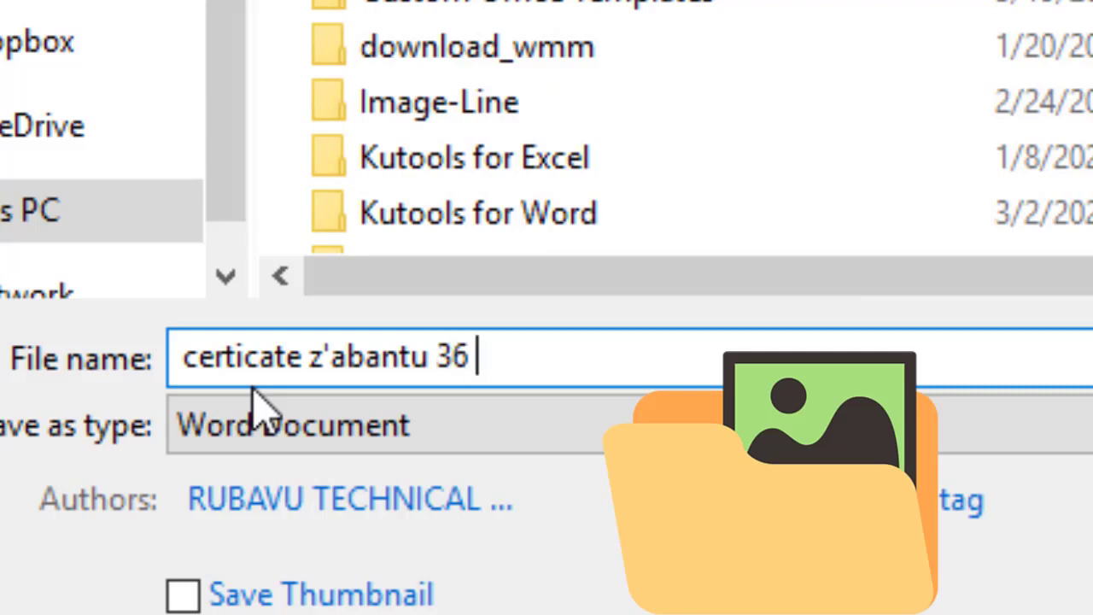
pyautogui.write(' bo')
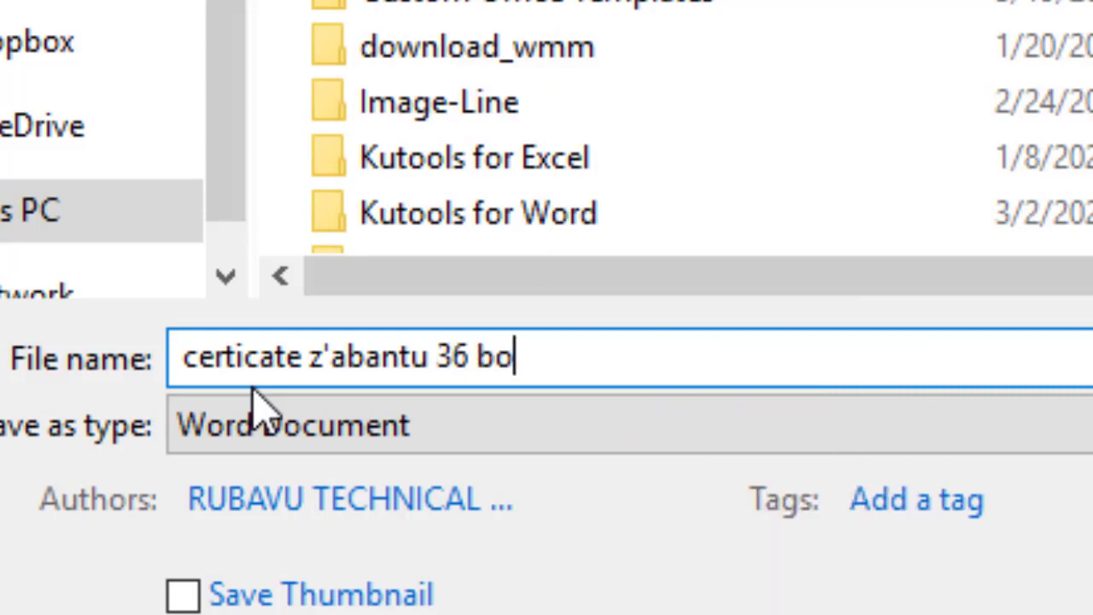
pyautogui.write('se')
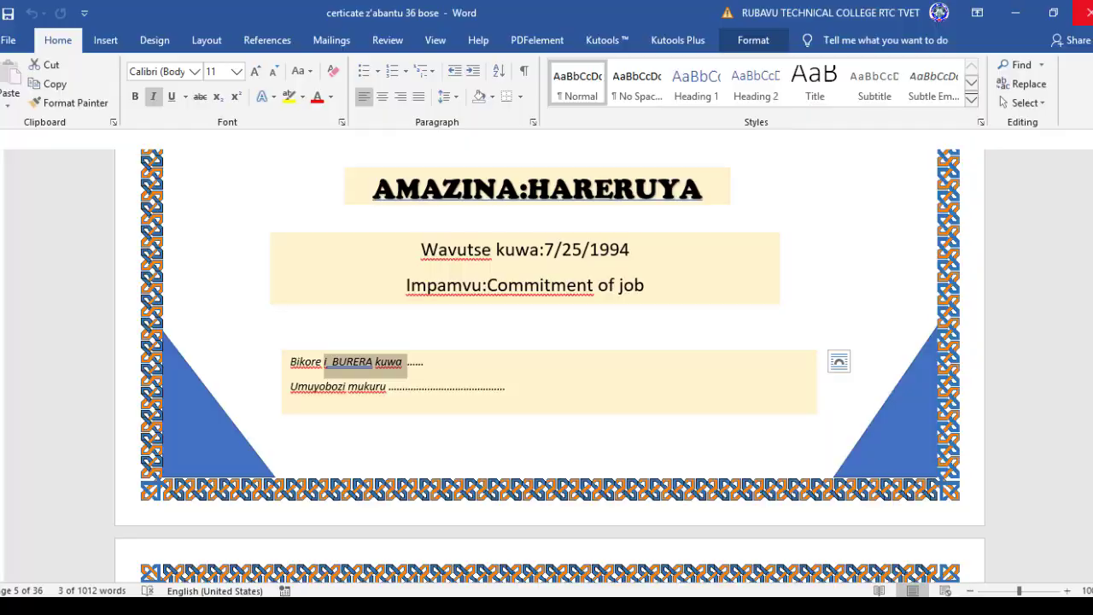
# Step: Bring the certificat template window forward and scroll through its previewed certificate
pyautogui.click(1084, 12)
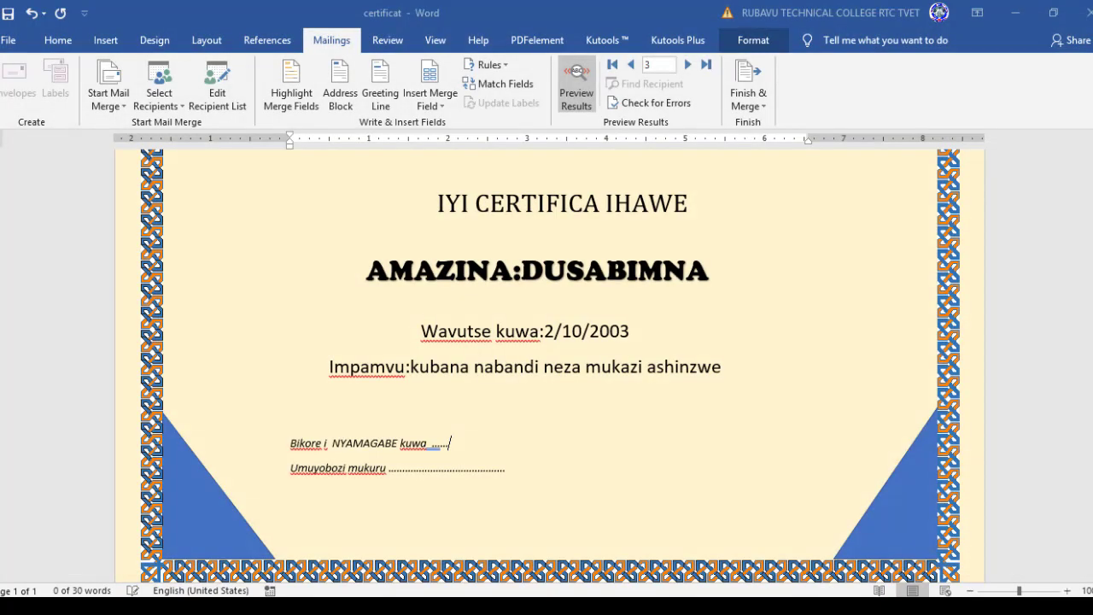
pyautogui.click(450, 444)
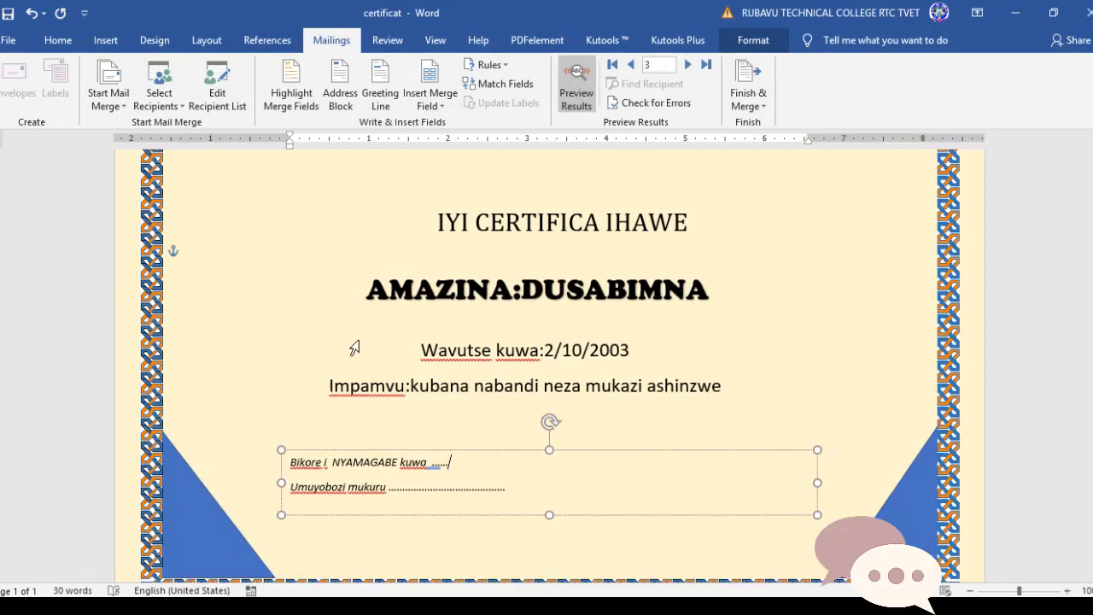
pyautogui.scroll(3, 354, 346)
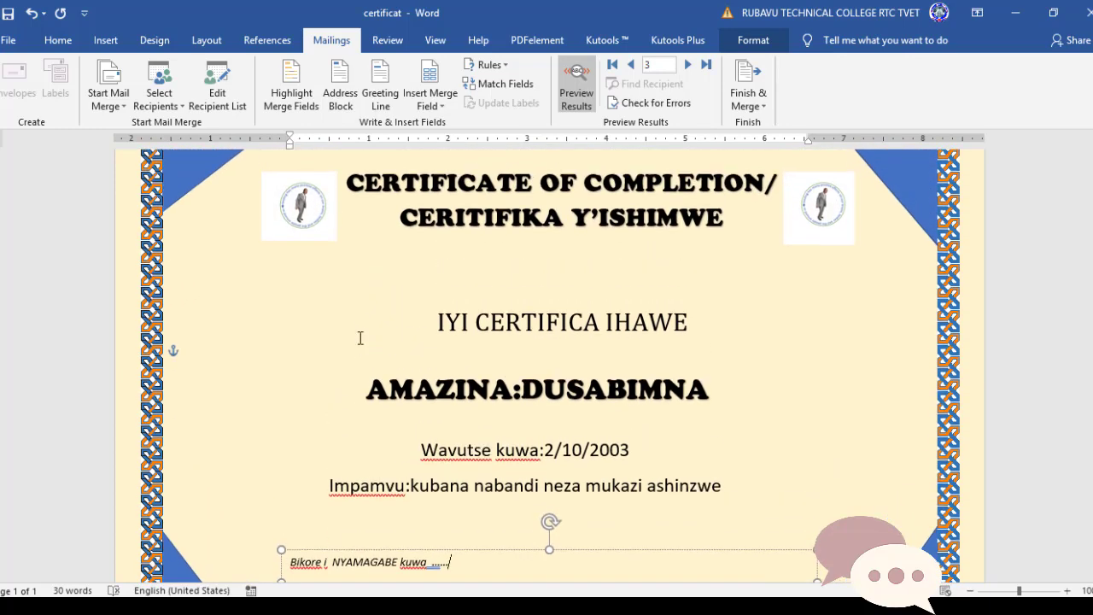
pyautogui.scroll(-1, 354, 346)
pyautogui.scroll(-3, 355, 346)
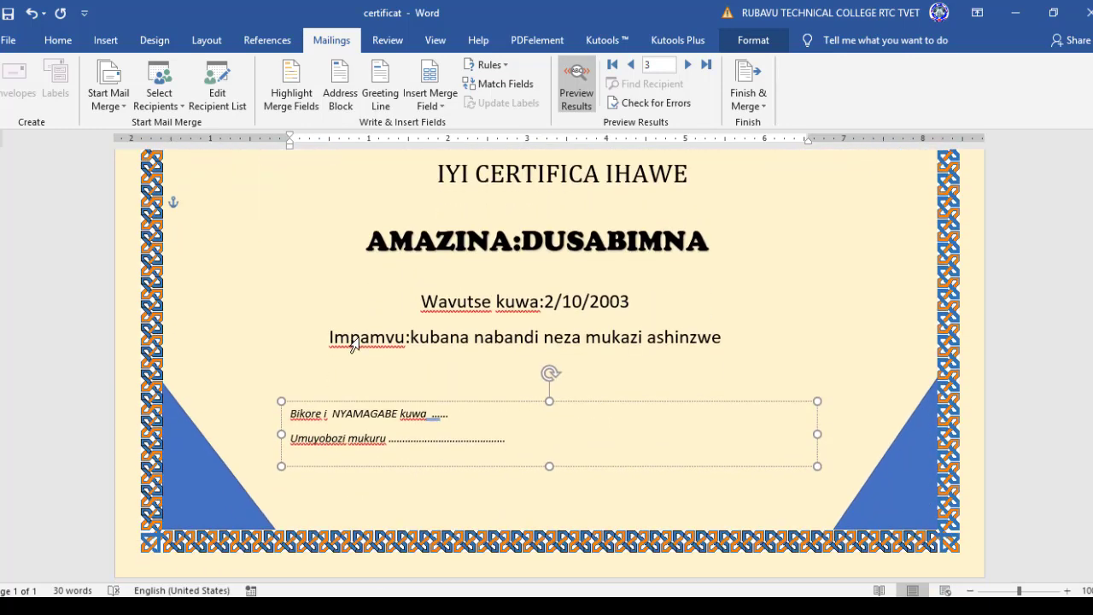